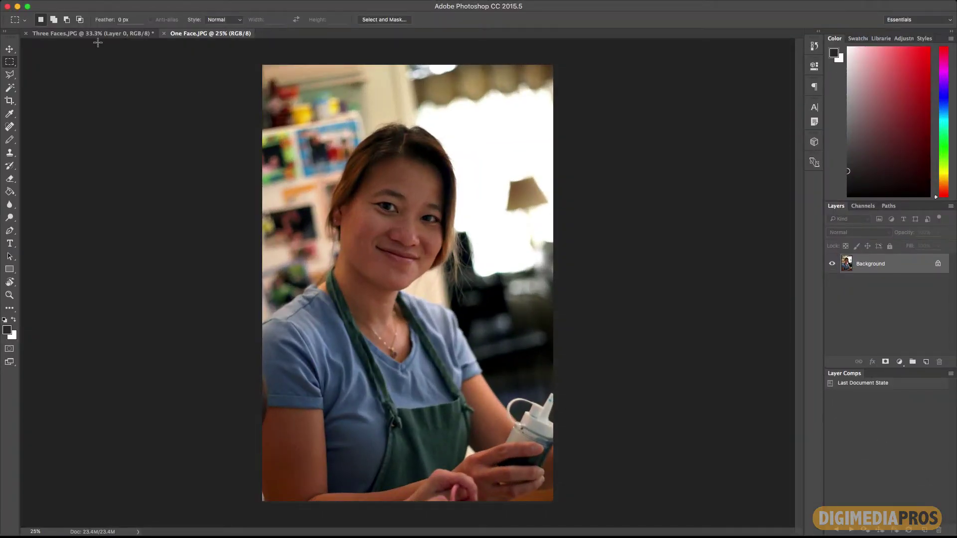
Step: Unlock the portrait's Background as a layer named 'One Face' and convert it to a Smart Object
click(95, 36)
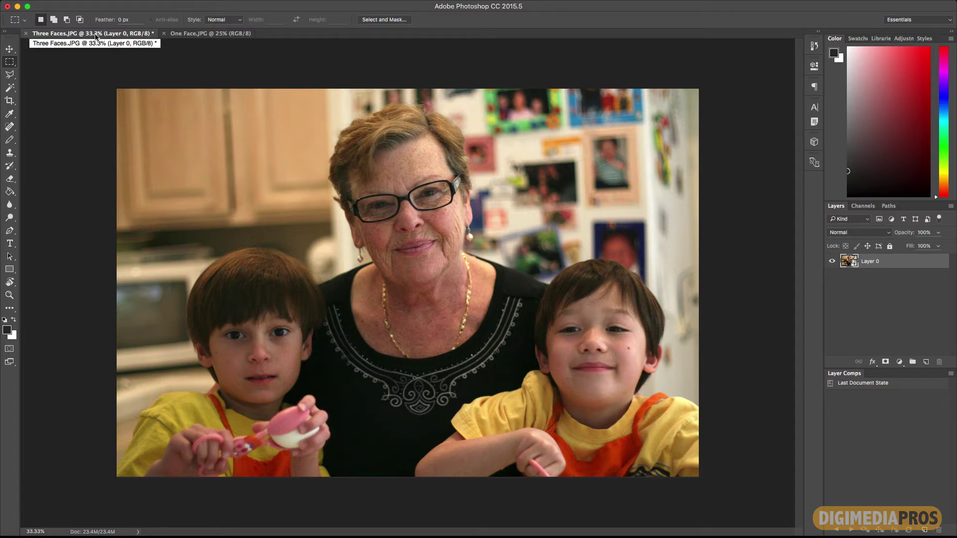
click(180, 35)
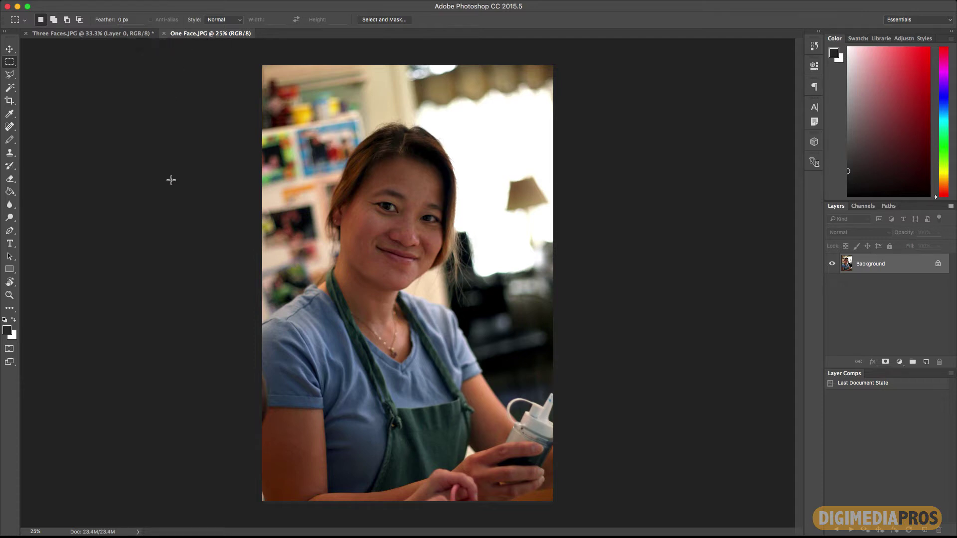
double_click(885, 265)
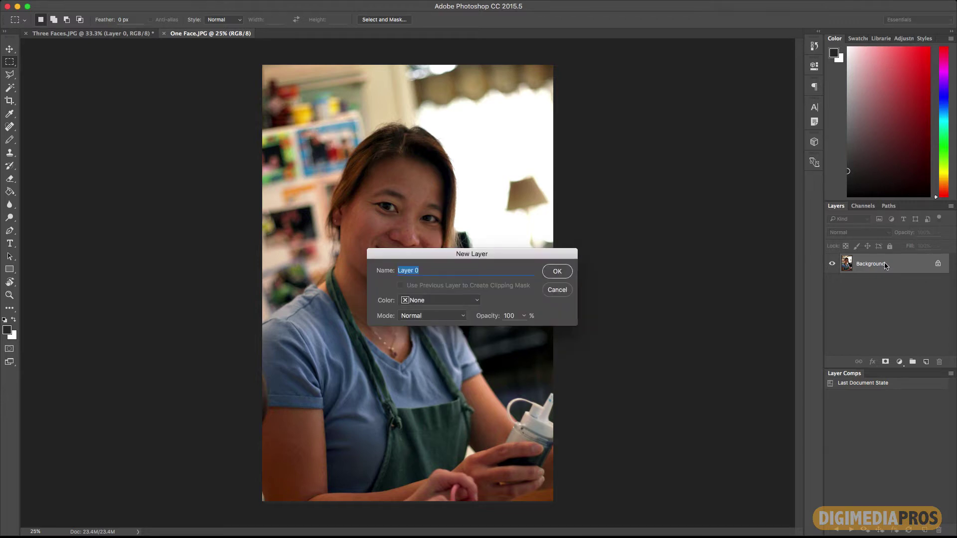
text(One Face)
key(Return)
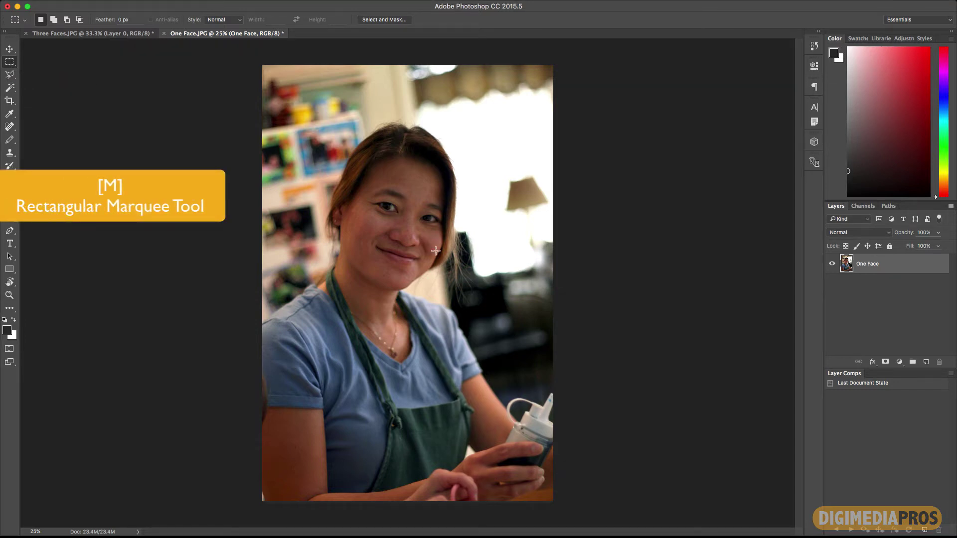
right_click(425, 230)
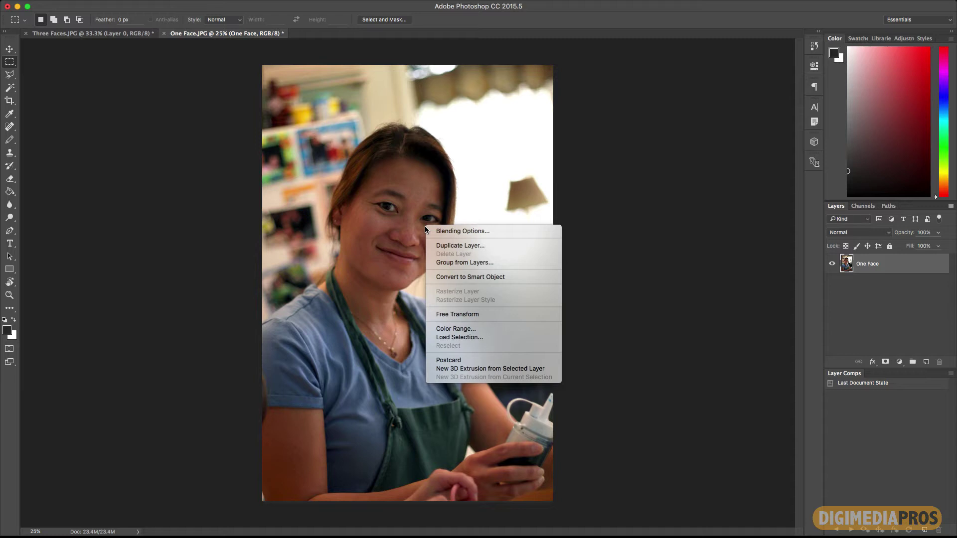
click(455, 276)
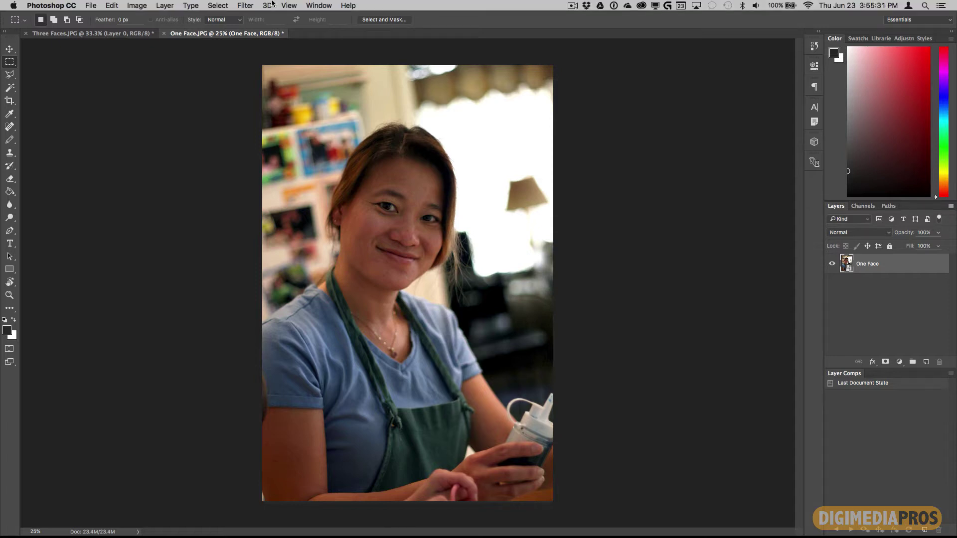
Step: Open Filter > Liquify on the portrait with Face #1 selected in Face-Aware Liquify
click(247, 5)
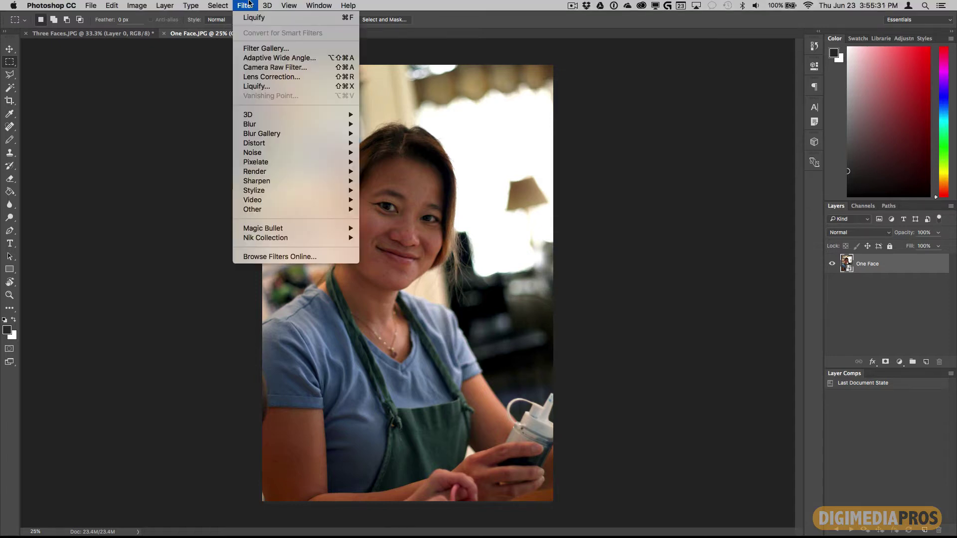
click(256, 86)
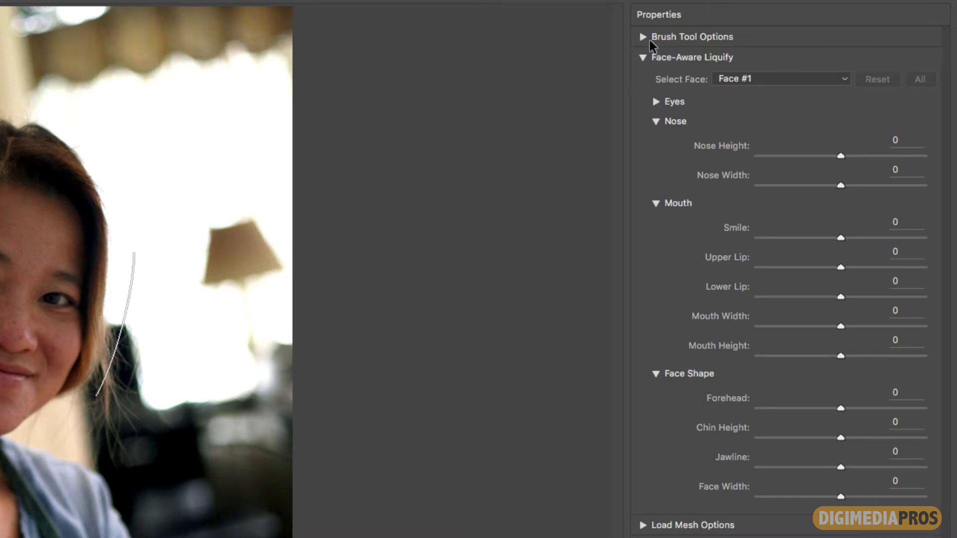
click(643, 56)
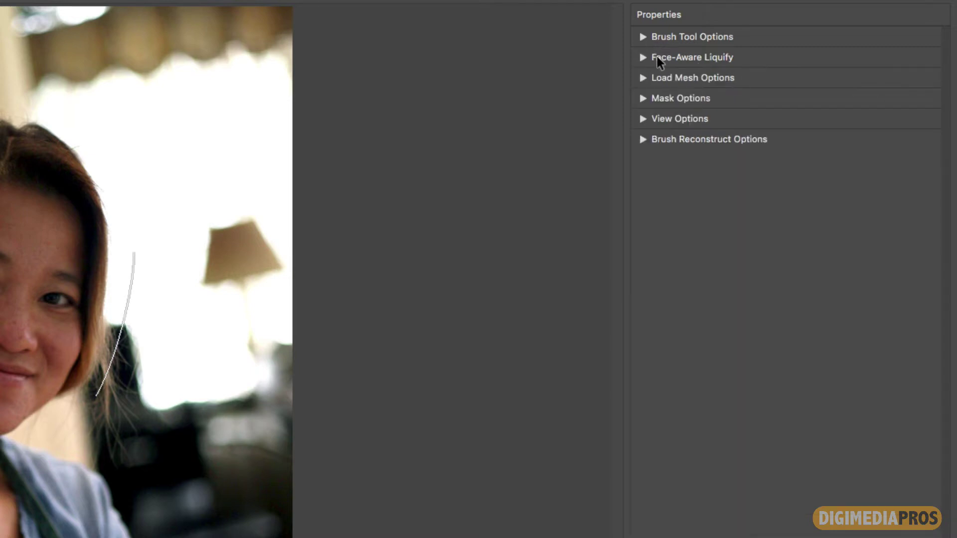
click(642, 58)
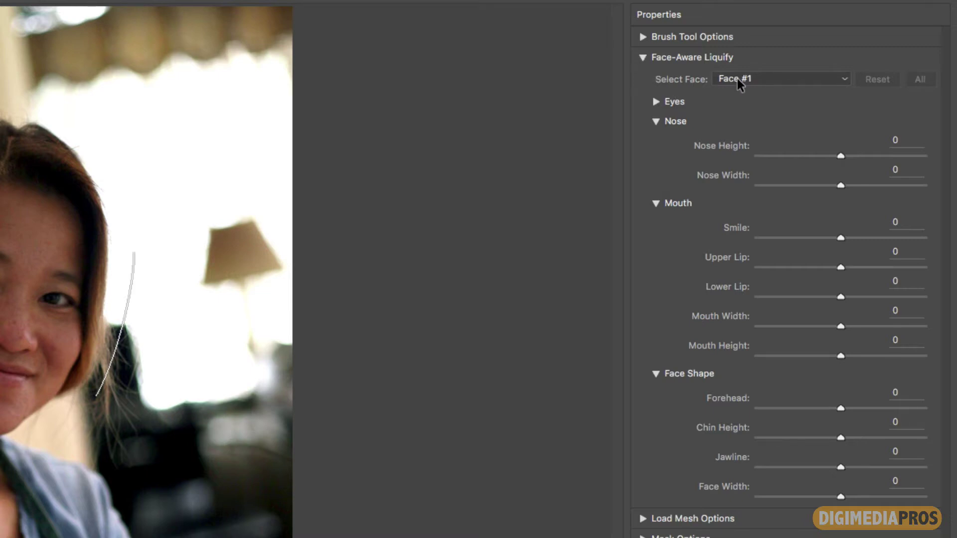
click(758, 82)
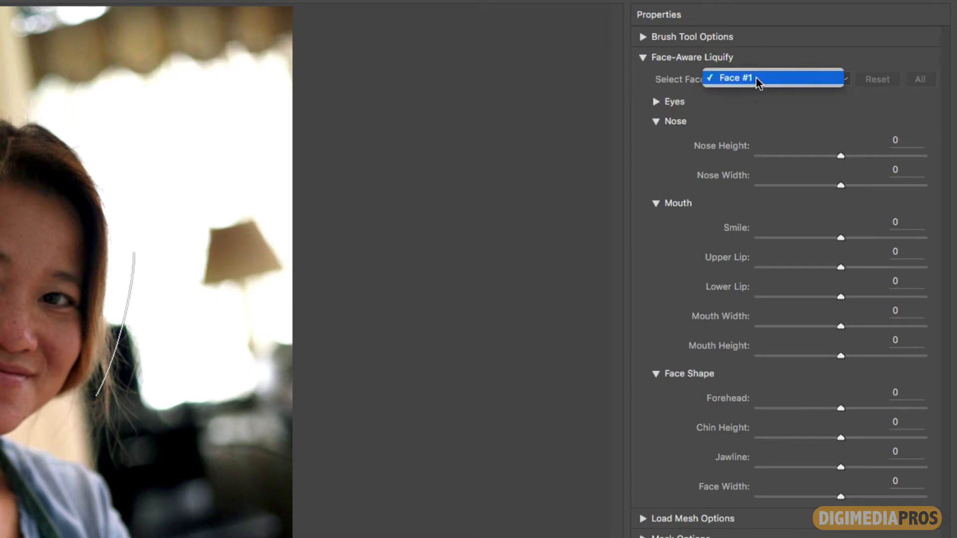
click(756, 80)
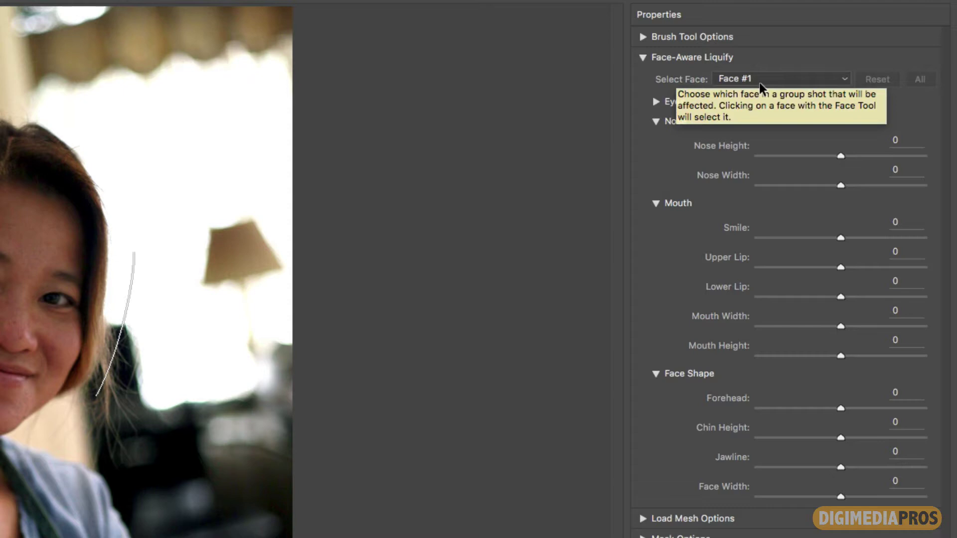
Step: Expand the Eyes, Nose, Mouth and Face Shape adjustment sections
click(656, 121)
click(655, 140)
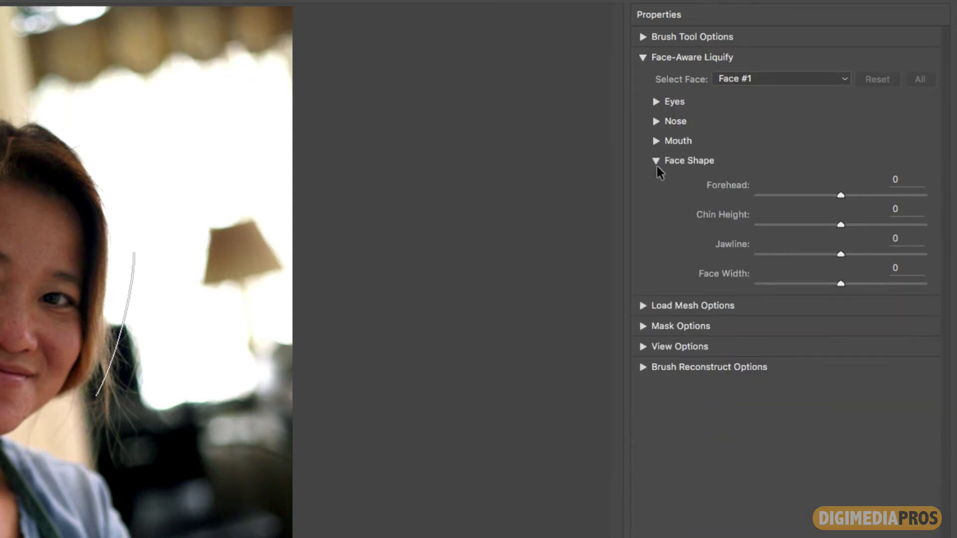
click(655, 160)
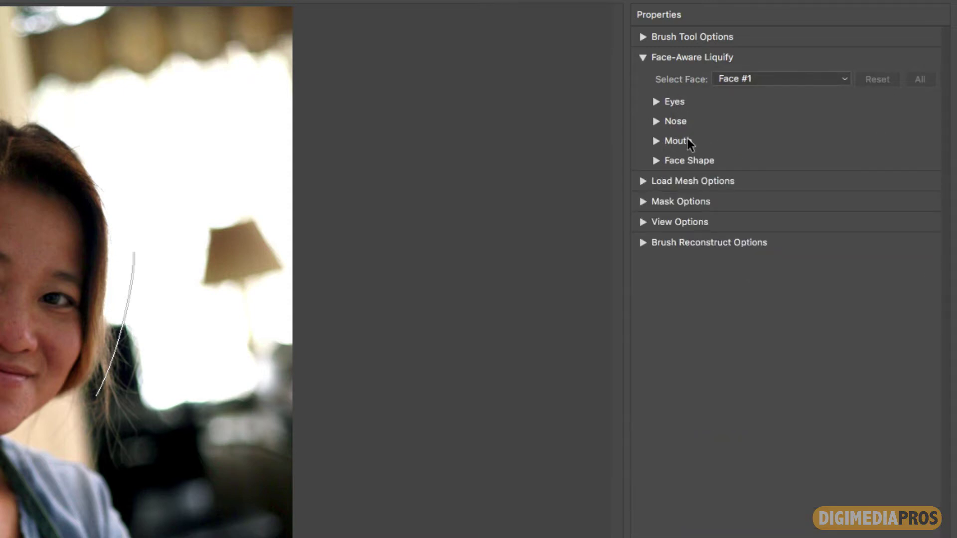
click(656, 161)
click(656, 140)
click(655, 121)
click(656, 101)
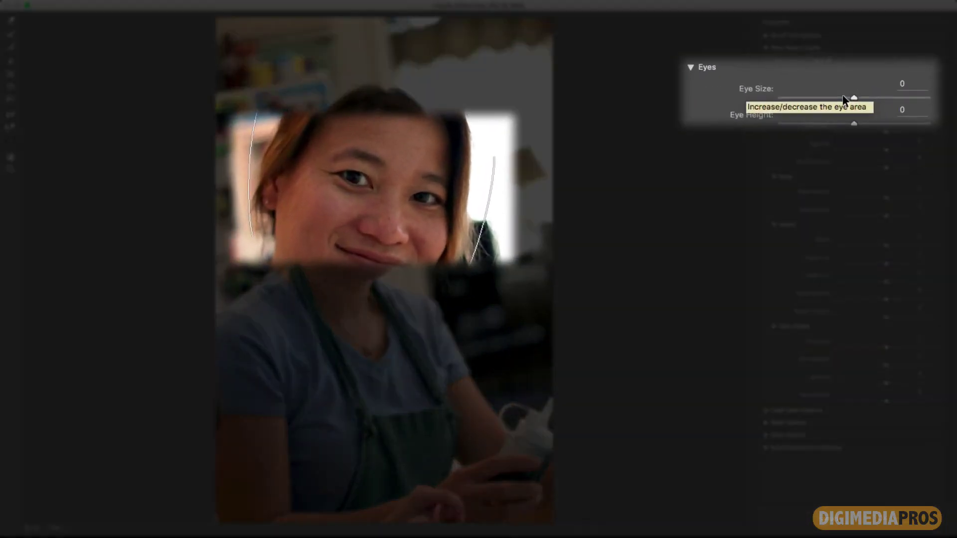
Step: Shrink Face #1's Eye Size to -100, after resetting it to 0 once
drag(885, 97, 847, 96)
drag(773, 92, 863, 98)
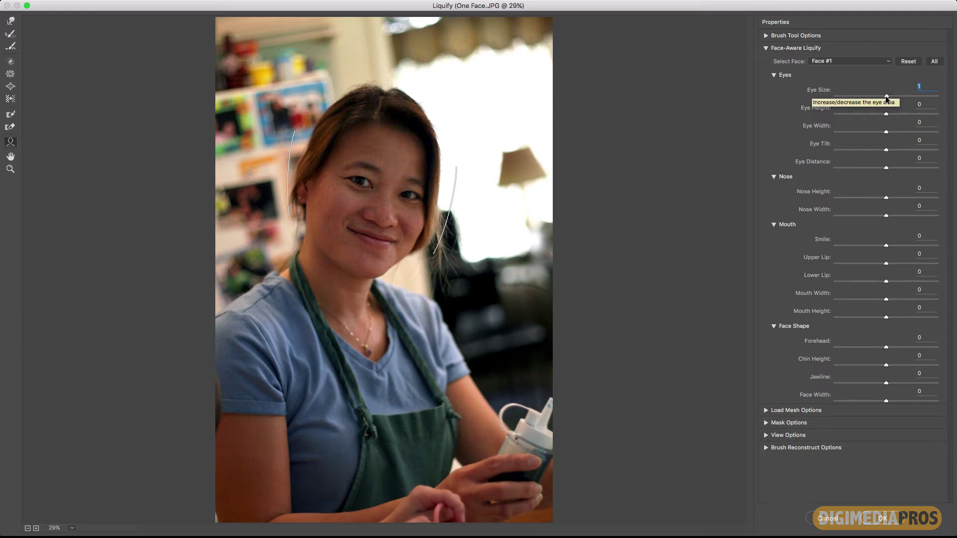
drag(885, 97, 865, 95)
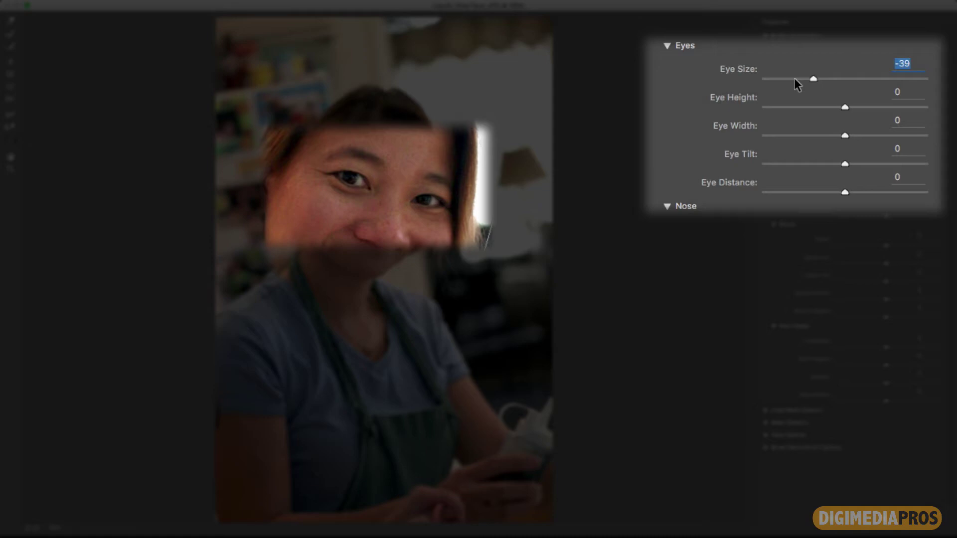
drag(795, 80, 738, 82)
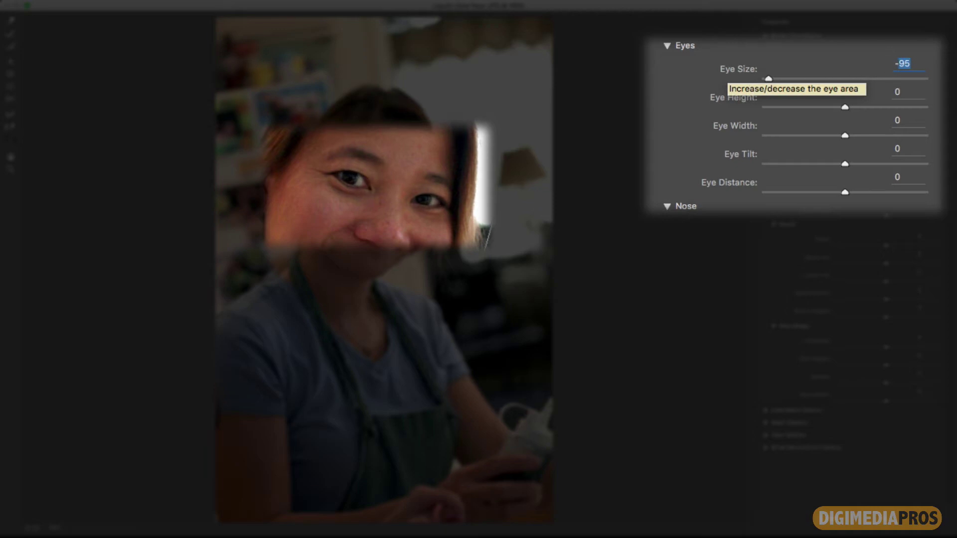
text(-0)
key(Tab)
drag(826, 76, 730, 78)
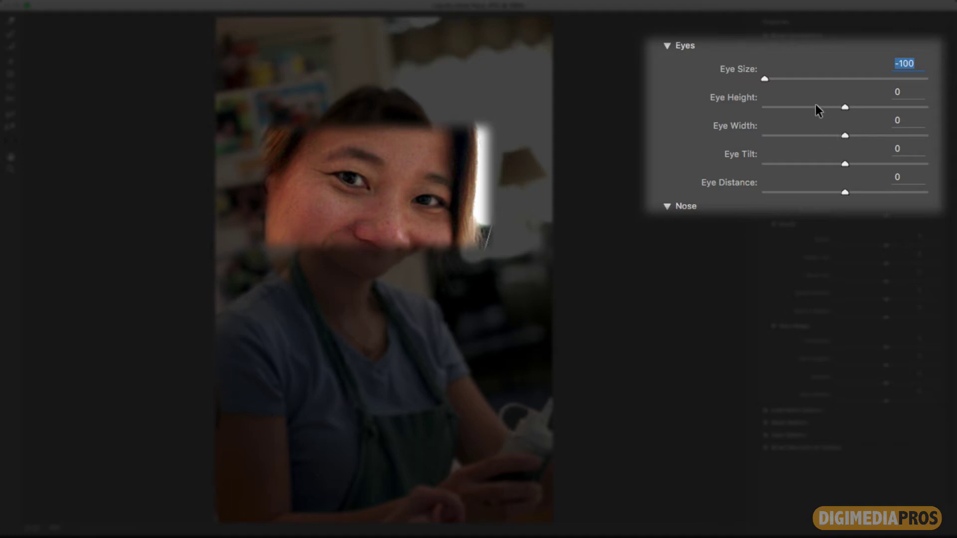
Step: Set Eye Height -61, Eye Width -26 and Eye Distance -25
drag(826, 104, 780, 111)
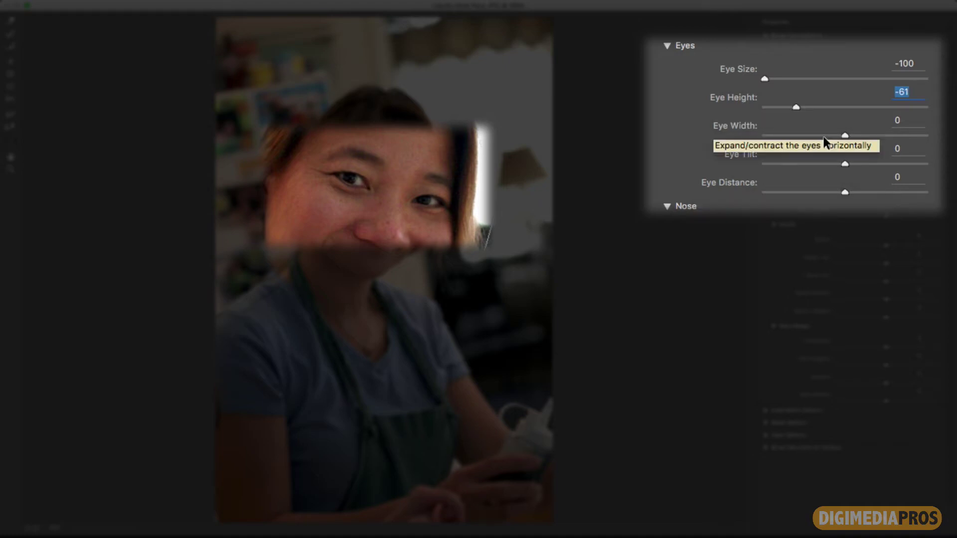
drag(825, 134, 803, 136)
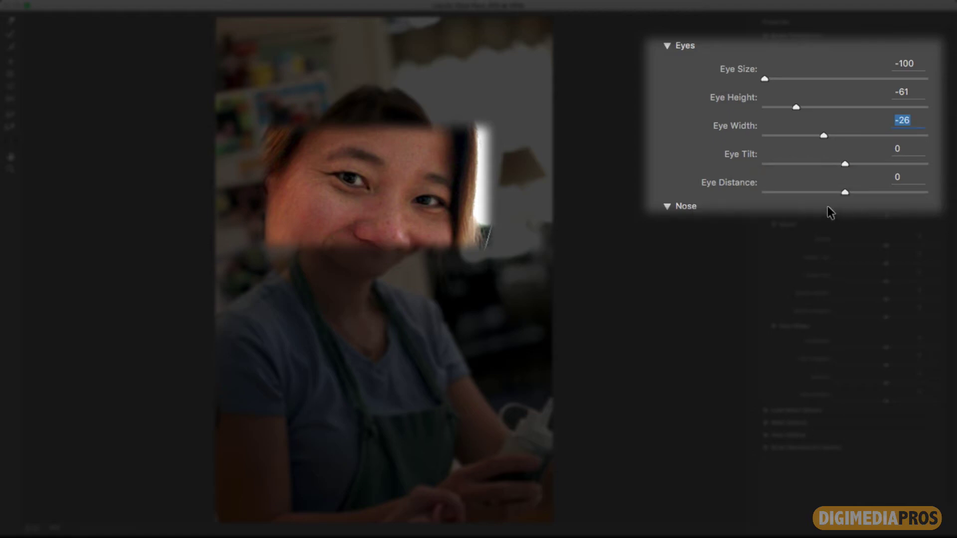
drag(827, 189, 807, 187)
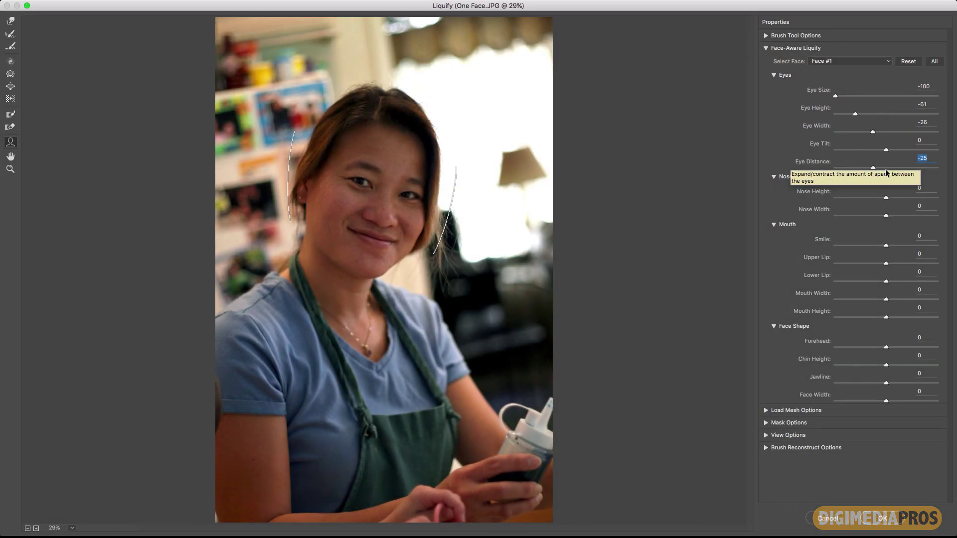
Step: Set Face #1's Face Width to -27, Chin Height to 15 and Jawline to -81
click(775, 75)
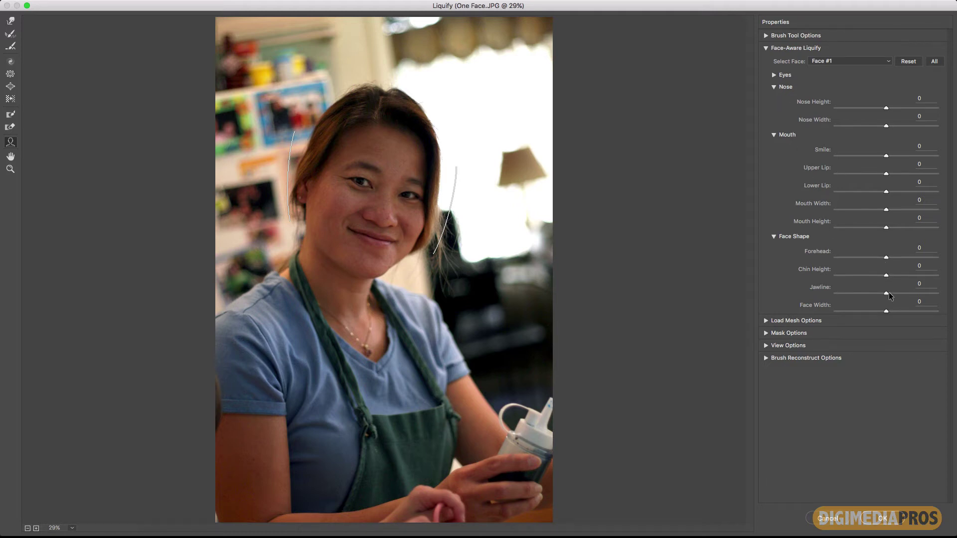
drag(886, 311, 840, 315)
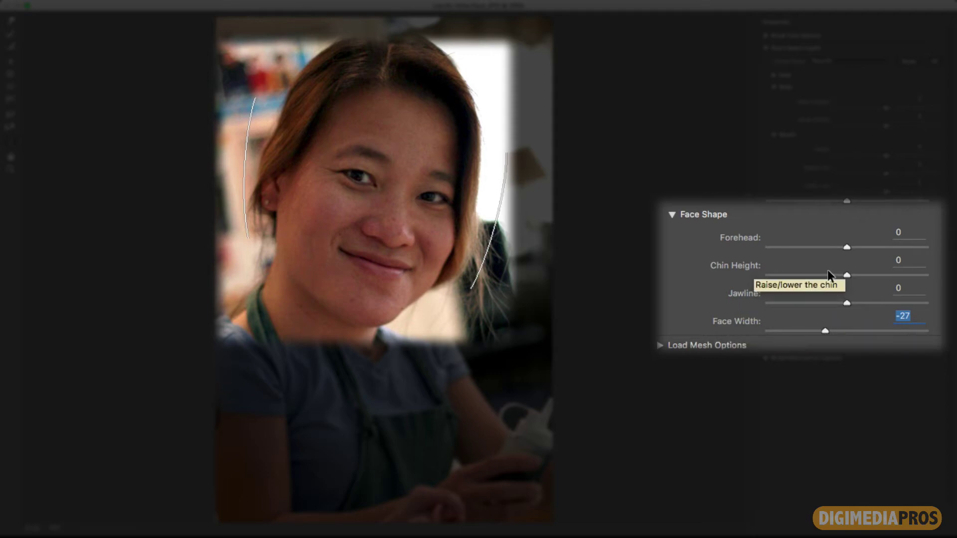
mouse_move(827, 271)
mouse_down()
mouse_move(721, 274)
mouse_move(839, 273)
mouse_up()
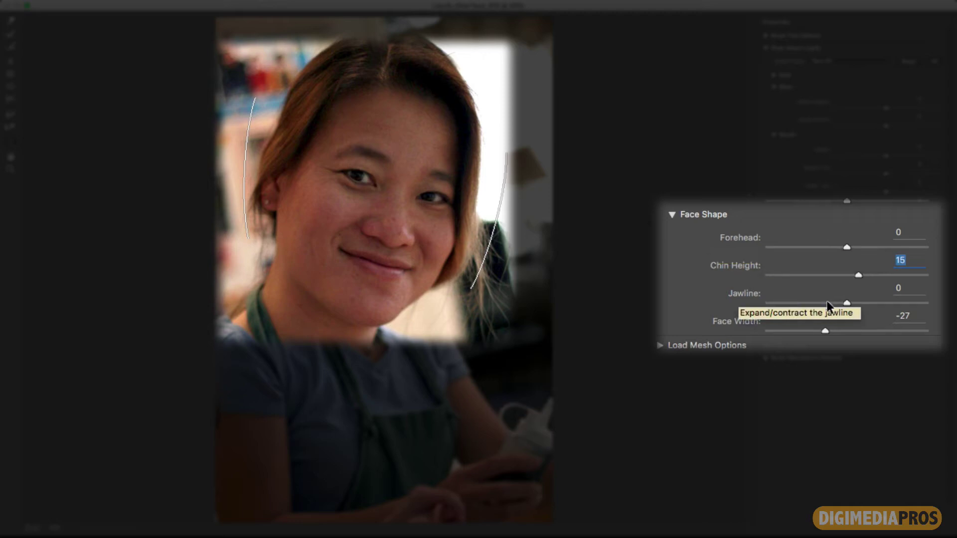
drag(826, 300, 763, 300)
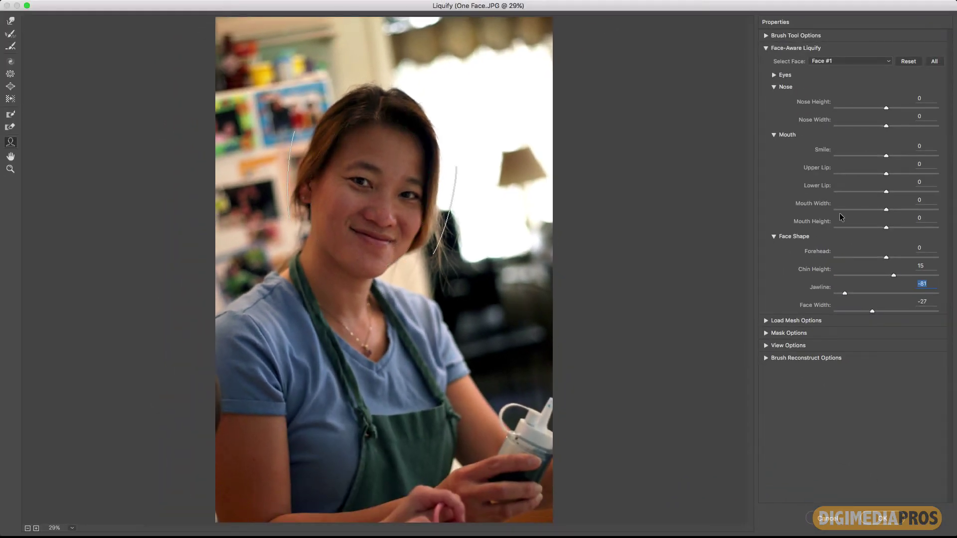
Step: Set Face #1's Nose Height to 4, leaving Nose Width at 0
click(774, 135)
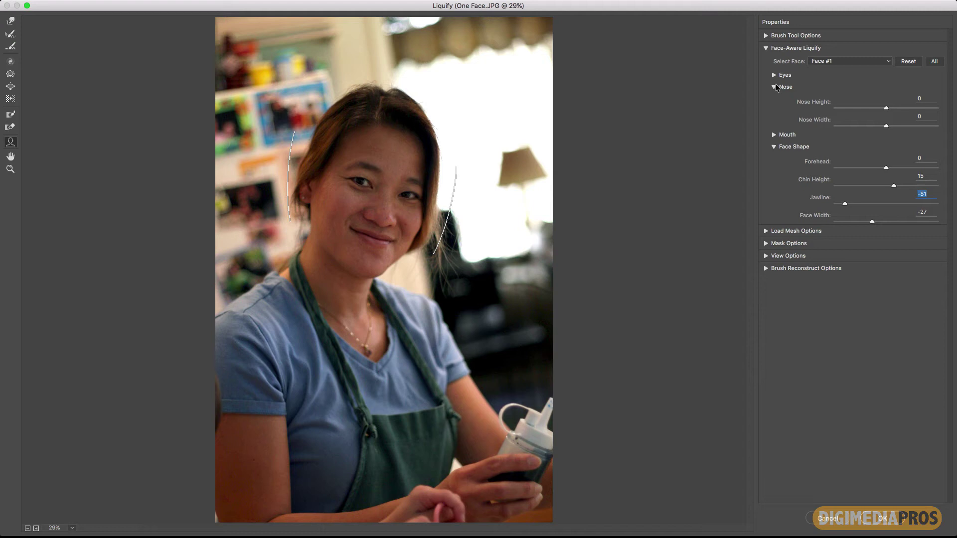
click(774, 86)
click(773, 110)
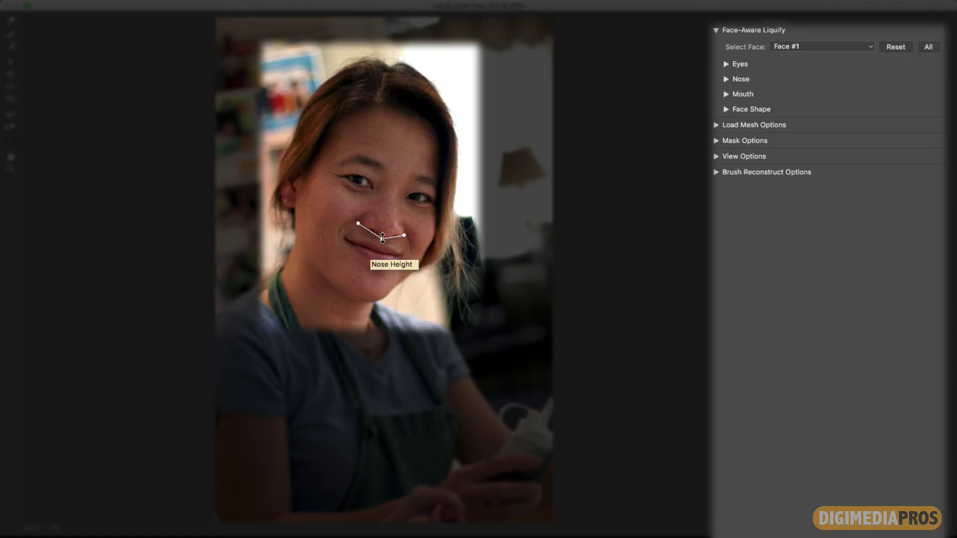
drag(383, 238, 382, 261)
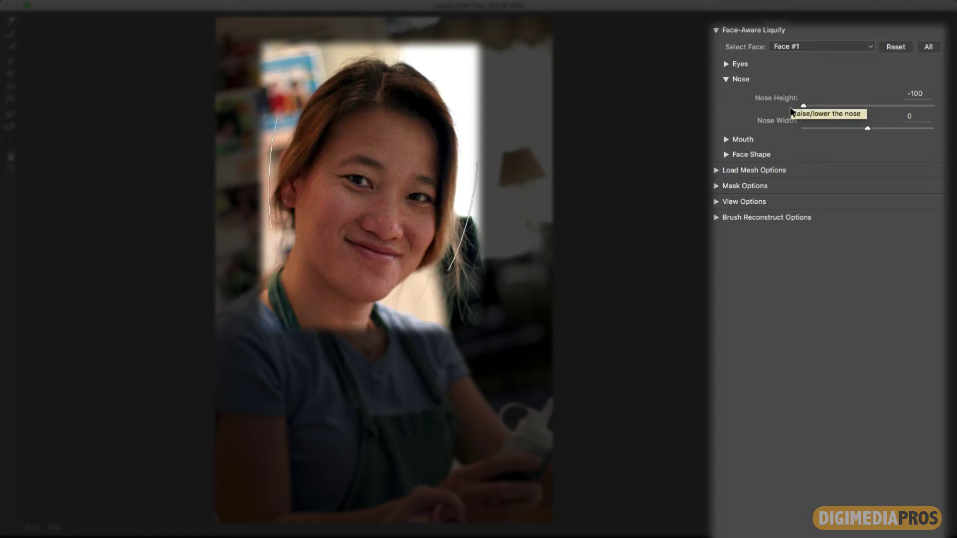
drag(803, 106, 859, 104)
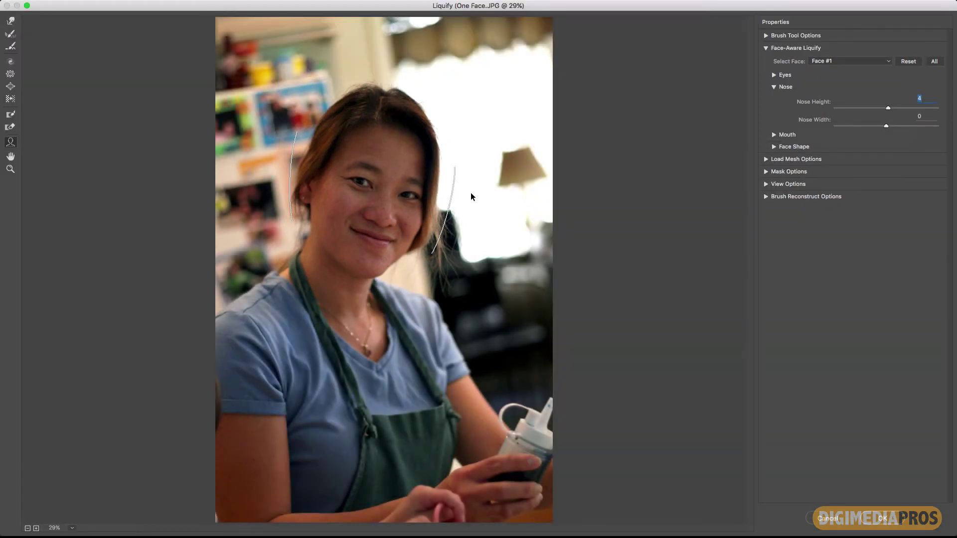
mouse_move(348, 201)
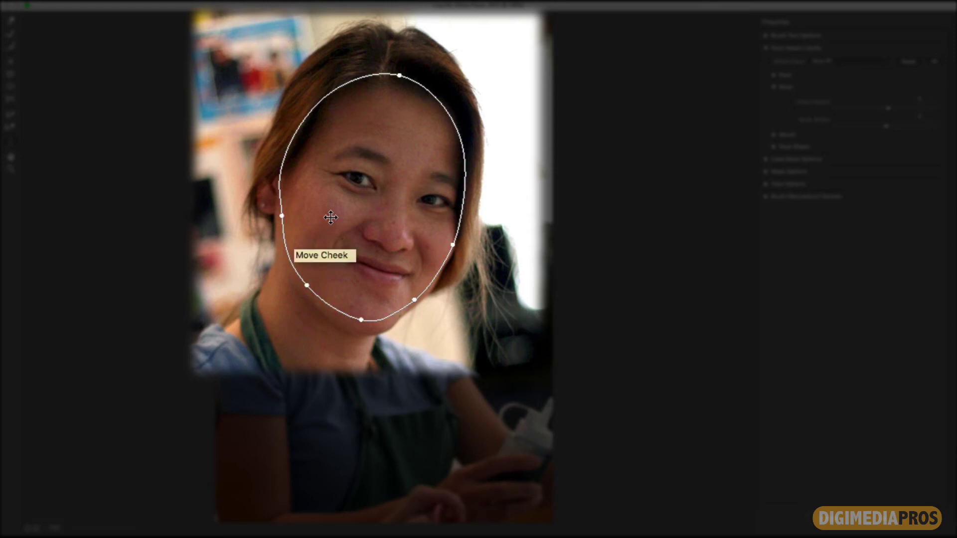
drag(391, 226, 392, 221)
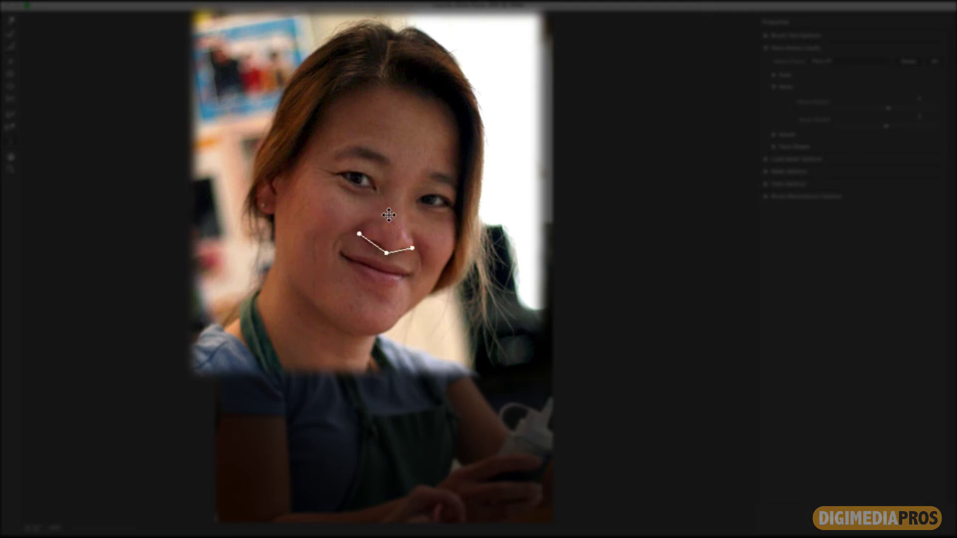
drag(349, 171, 350, 166)
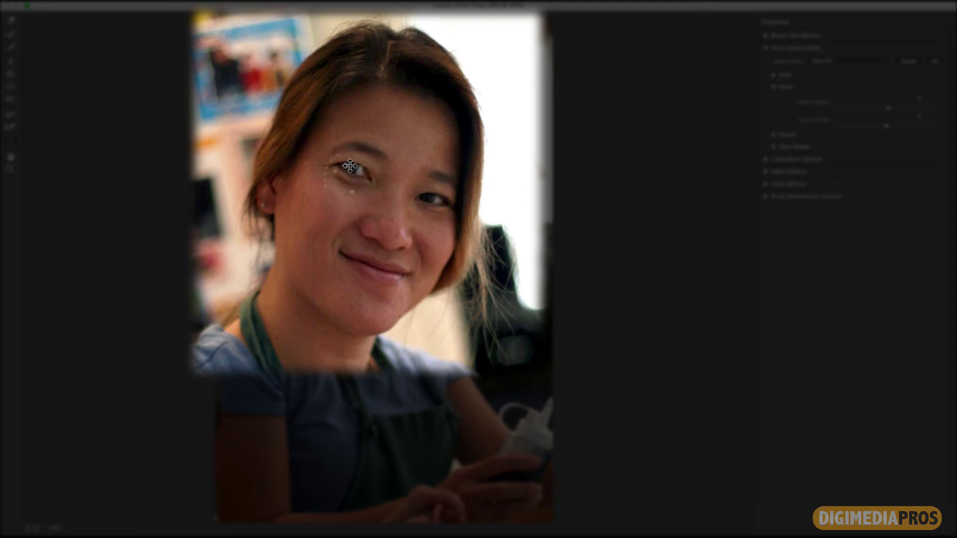
drag(438, 199, 445, 206)
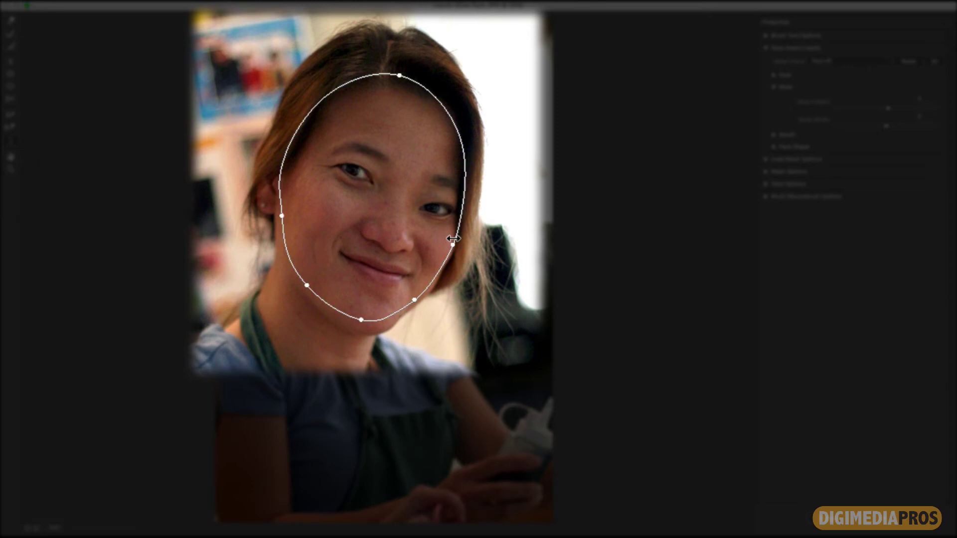
key(alt+super+z)
key(alt+super+z)
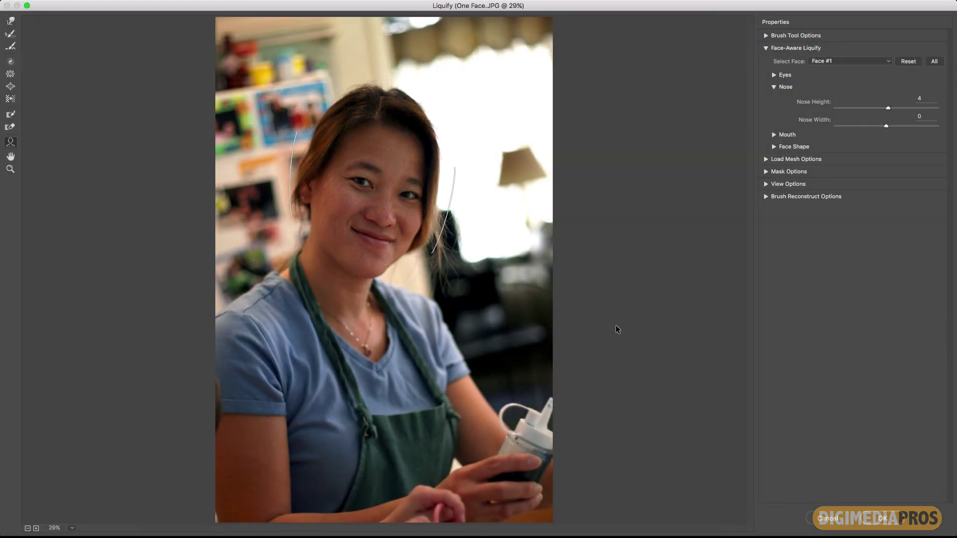
Step: Apply Liquify as a smart filter, toggle it to compare, and reopen then cancel its settings
click(891, 519)
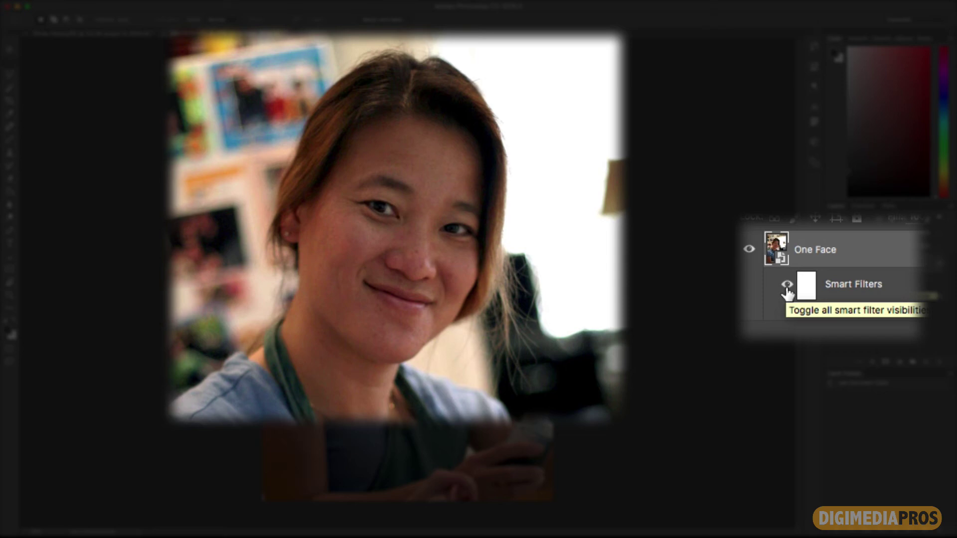
click(787, 287)
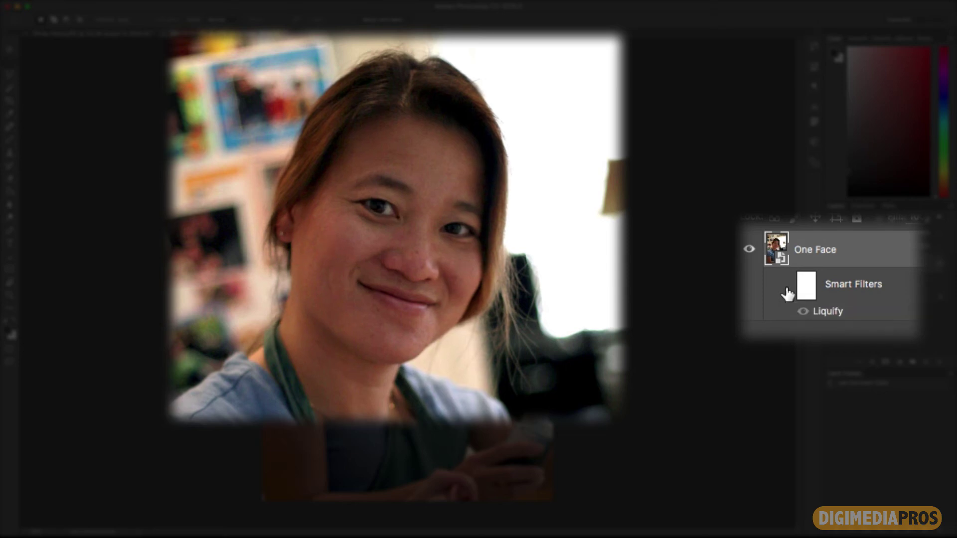
click(787, 286)
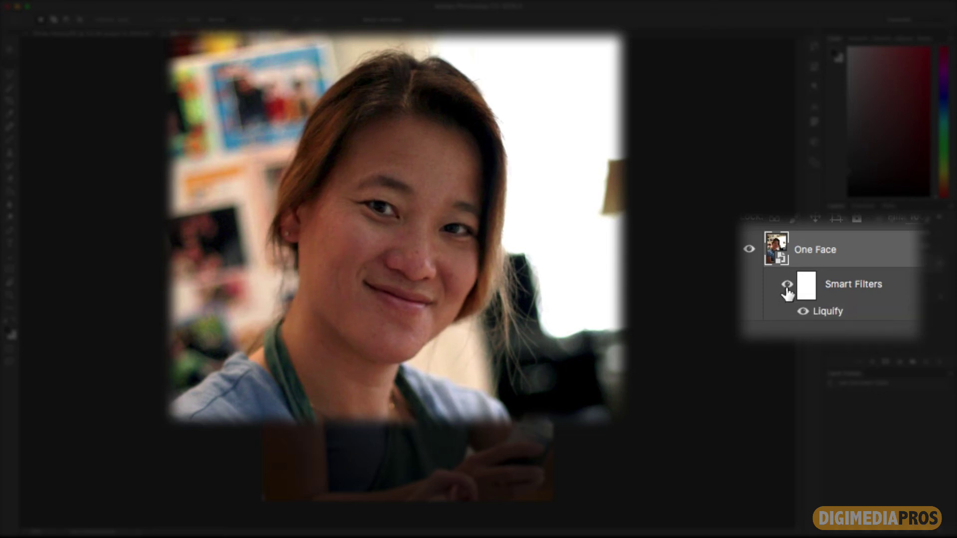
click(787, 286)
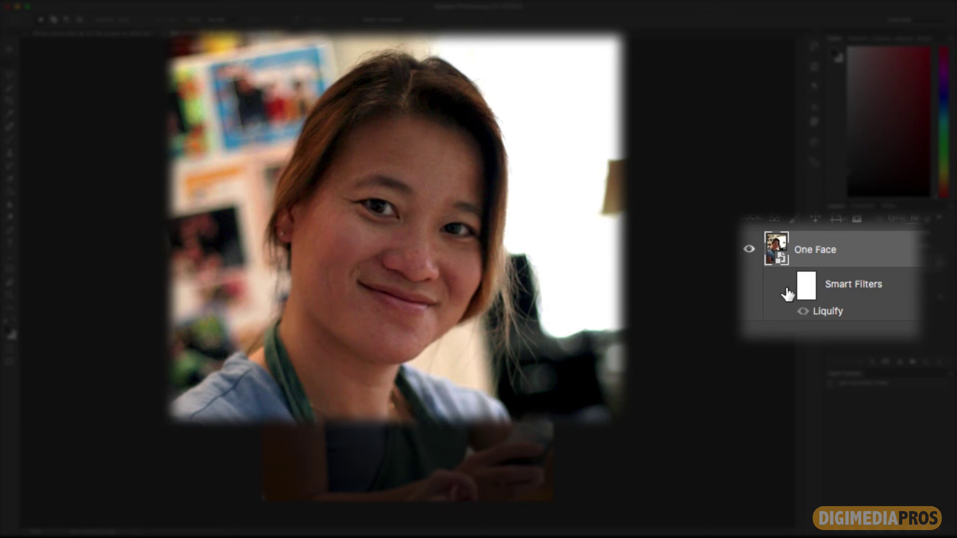
click(787, 287)
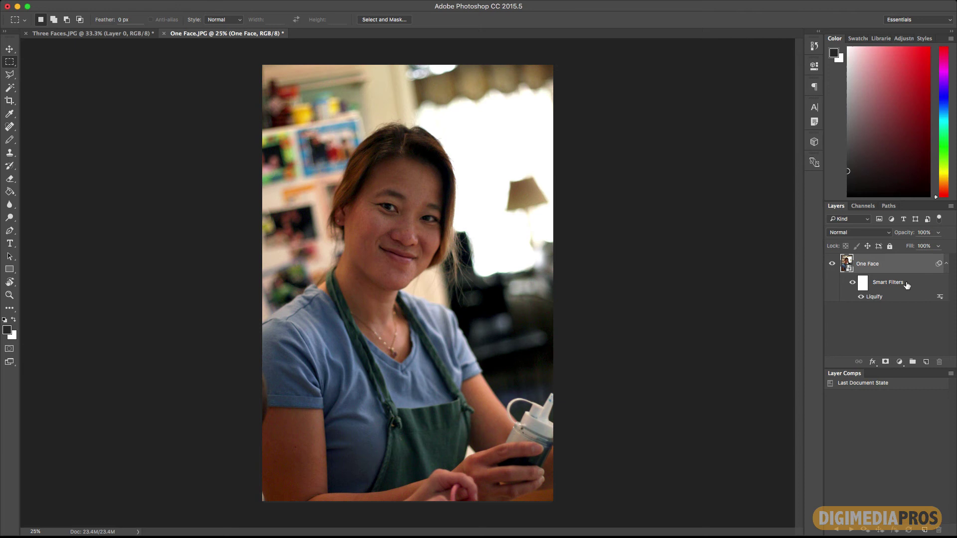
double_click(876, 298)
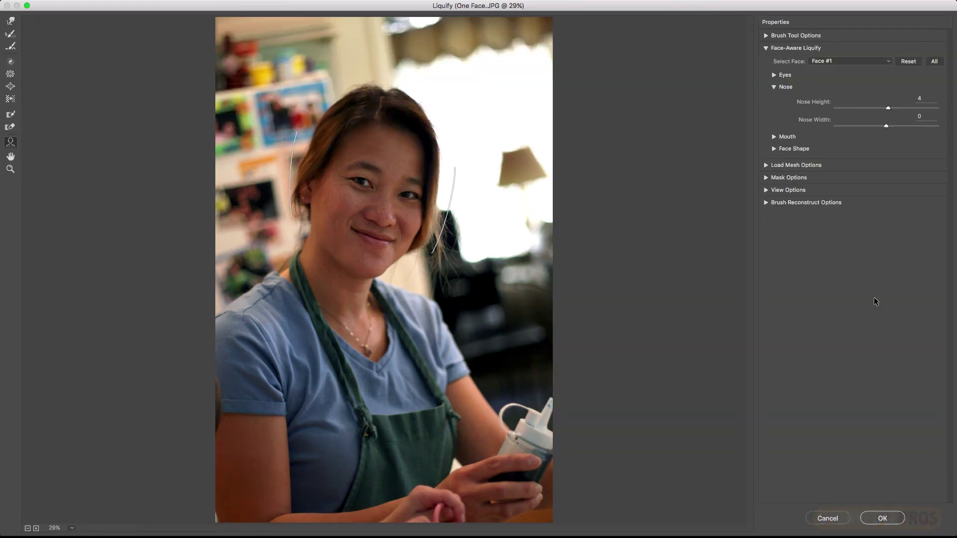
click(825, 517)
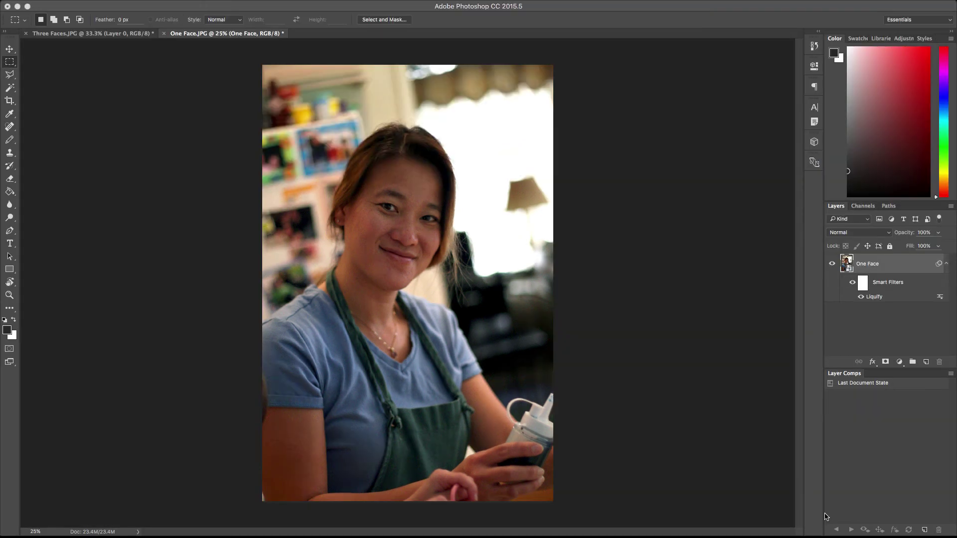
Step: Convert the Three Faces photo's background into Layer 0 and make it a Smart Object
click(65, 34)
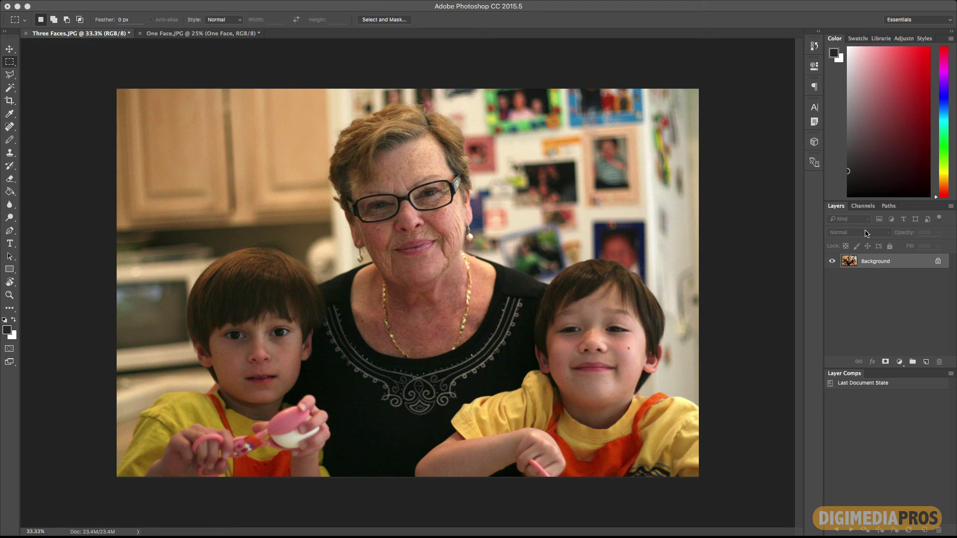
double_click(889, 262)
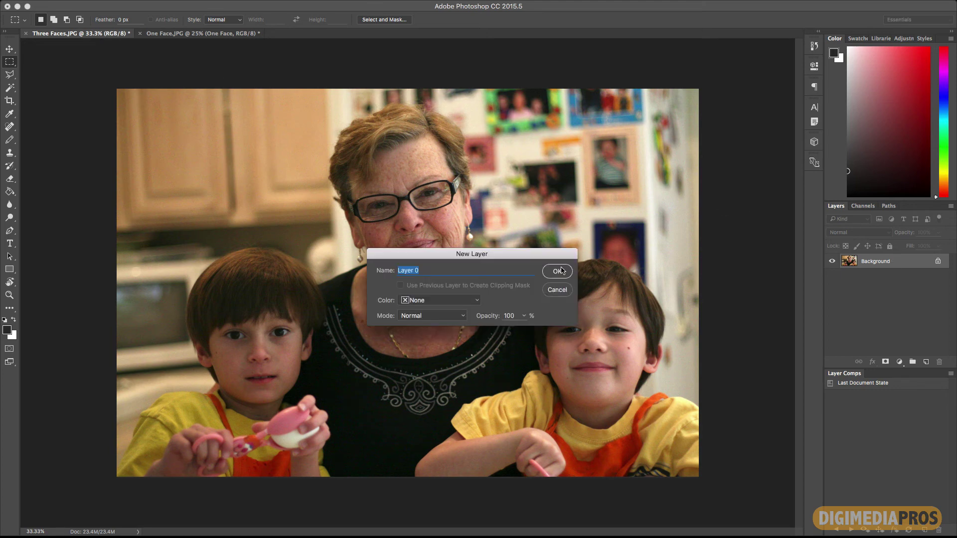
click(561, 271)
right_click(445, 181)
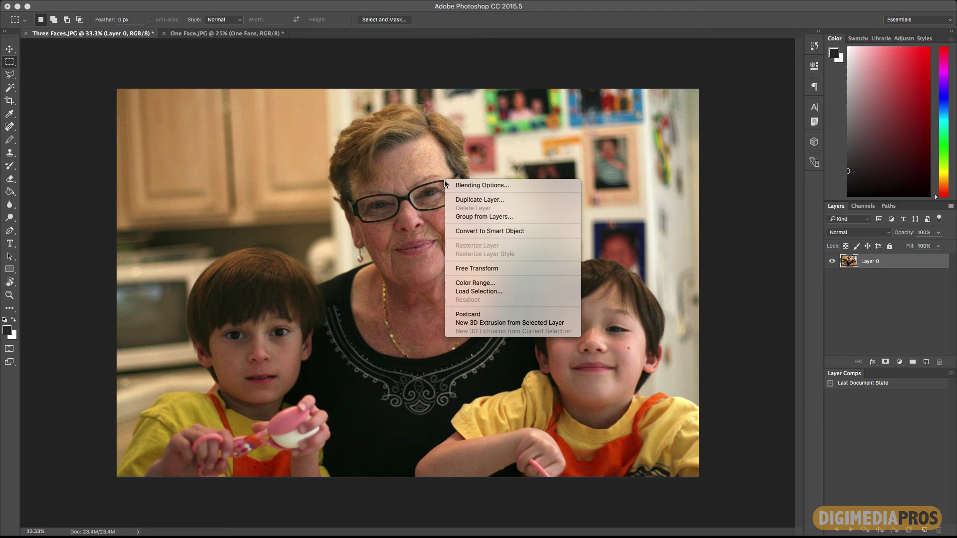
click(475, 230)
Step: Open Filter > Liquify on the family photo
mouse_move(286, 3)
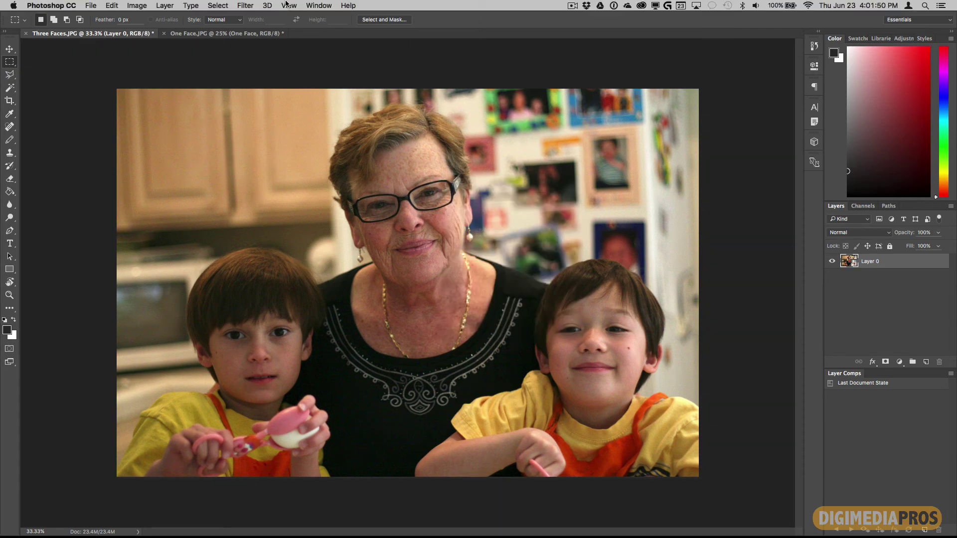
click(246, 6)
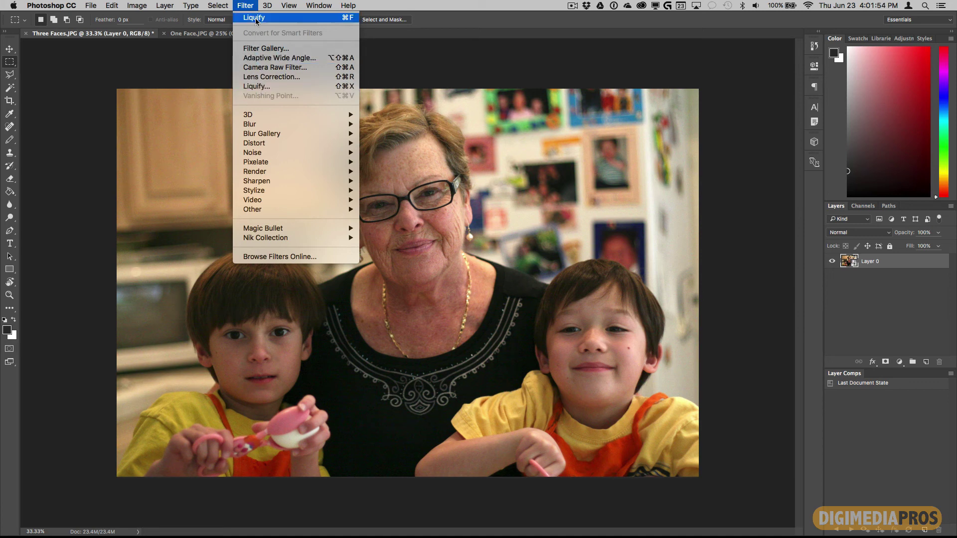
click(262, 87)
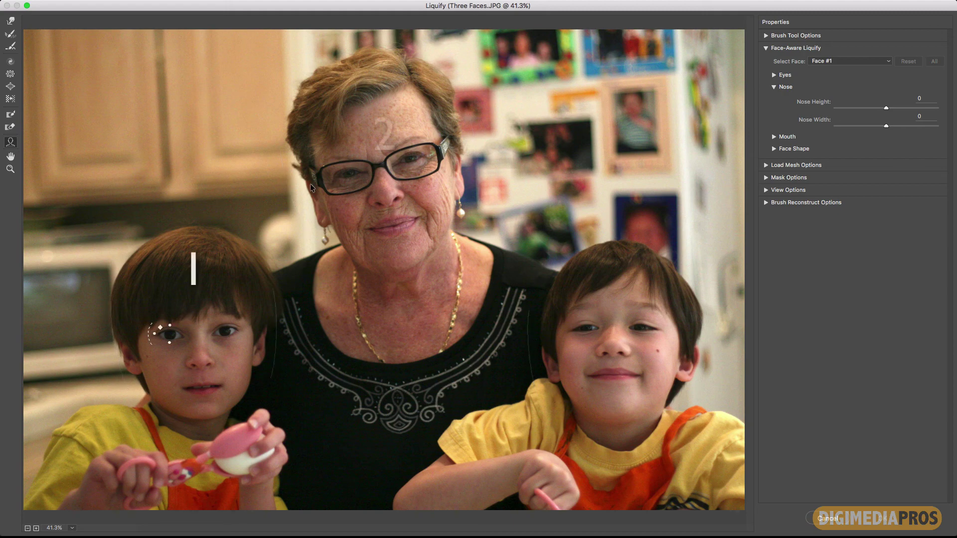
Step: Select Face #3 and set its Nose Height and Nose Width to 100
click(842, 60)
click(838, 69)
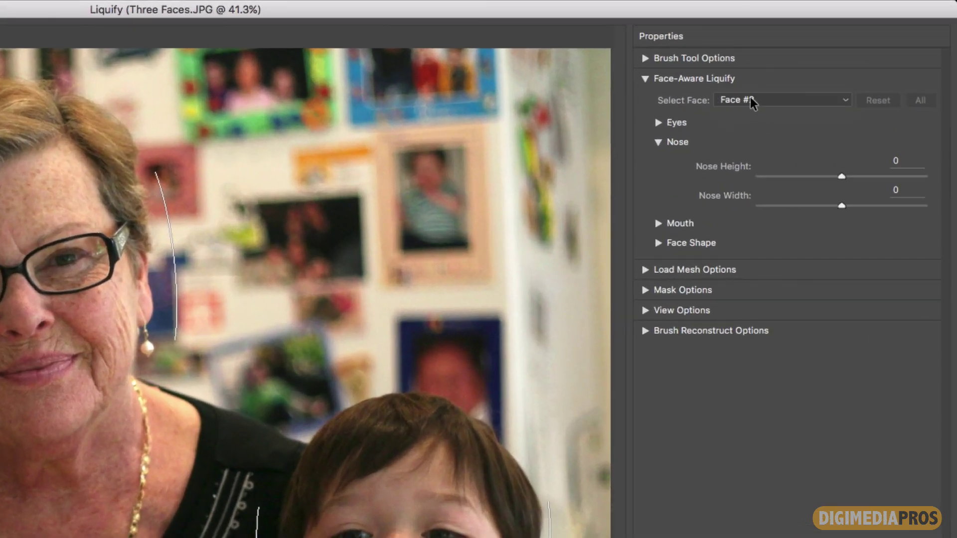
click(829, 61)
click(746, 112)
drag(841, 176, 925, 176)
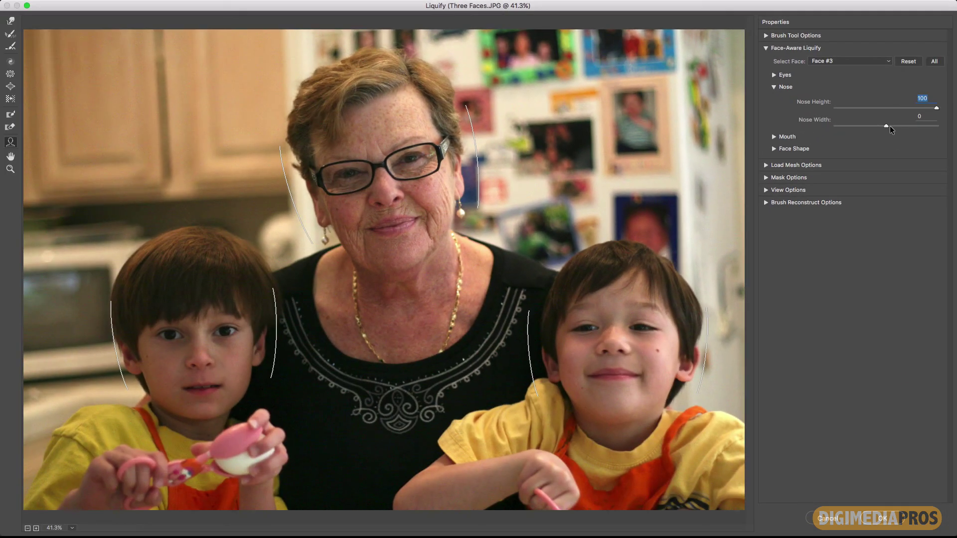
drag(886, 126, 950, 127)
Step: Set Face #3's Forehead and Face Width to 100
click(774, 149)
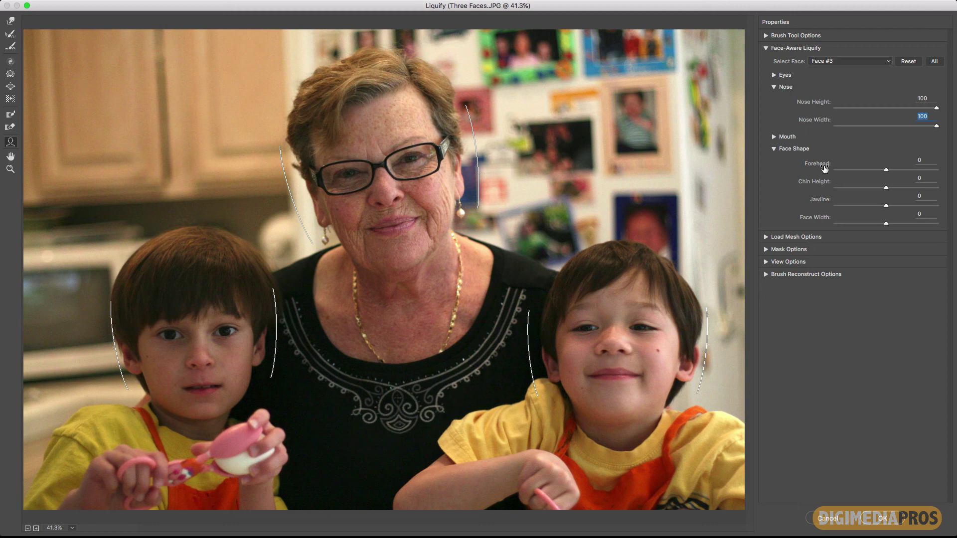
drag(885, 170, 956, 171)
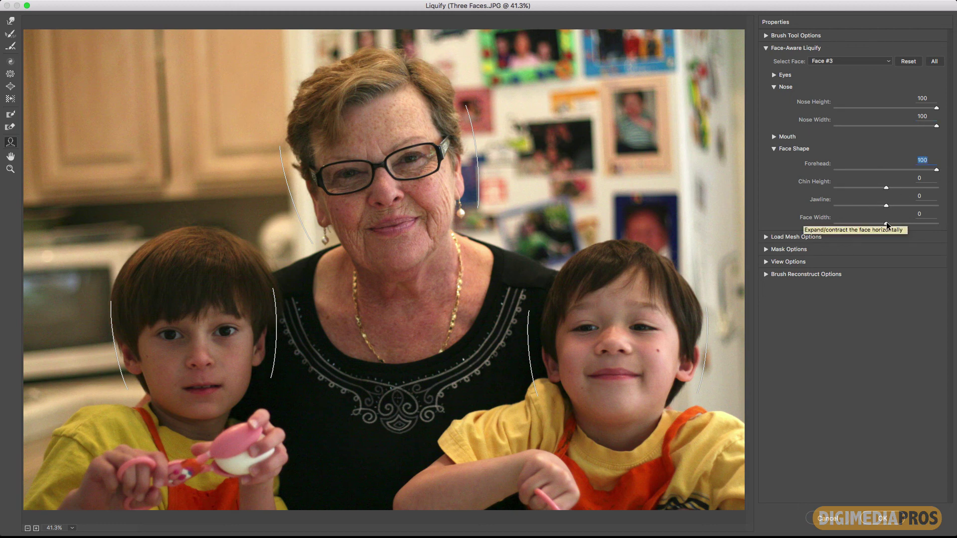
drag(887, 225, 955, 226)
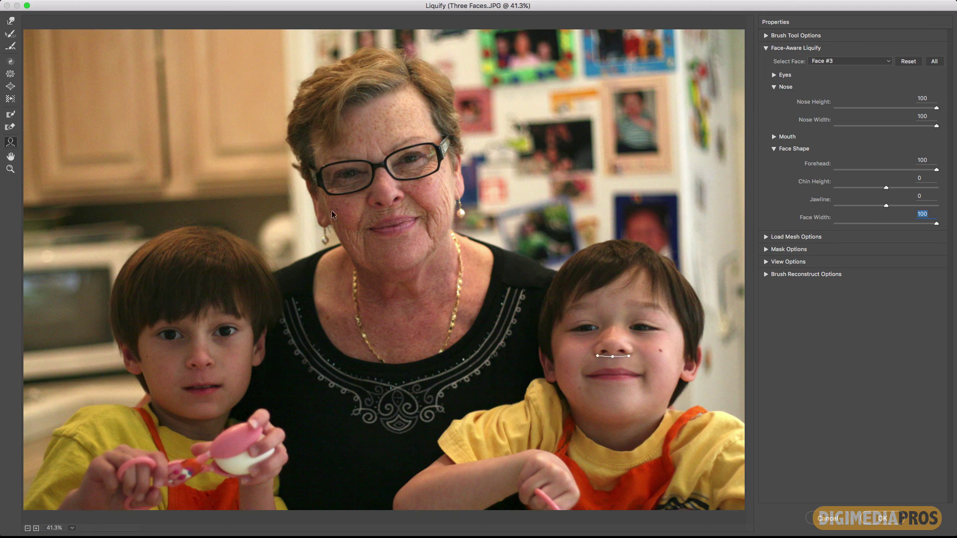
Step: Give Face #1 Smile 100 and thin its Upper Lip
click(847, 60)
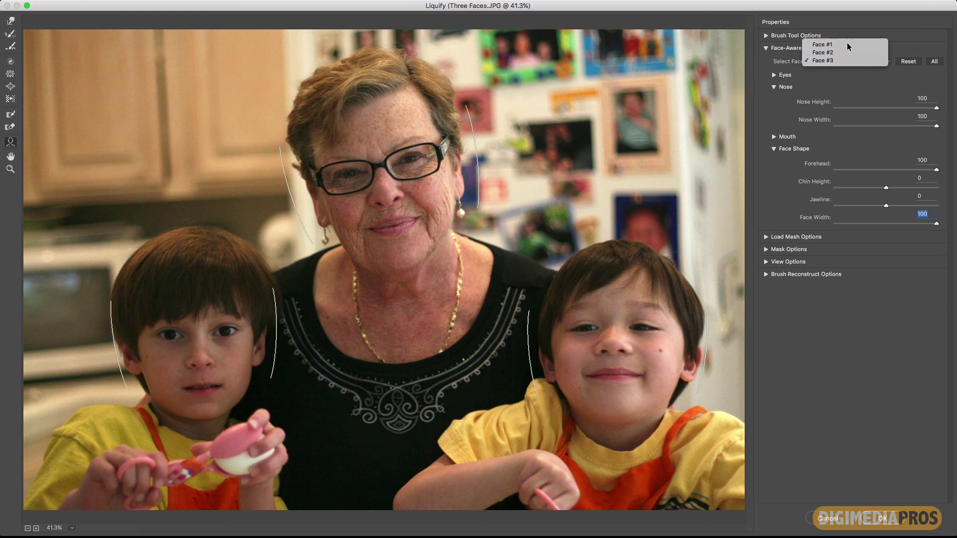
click(845, 44)
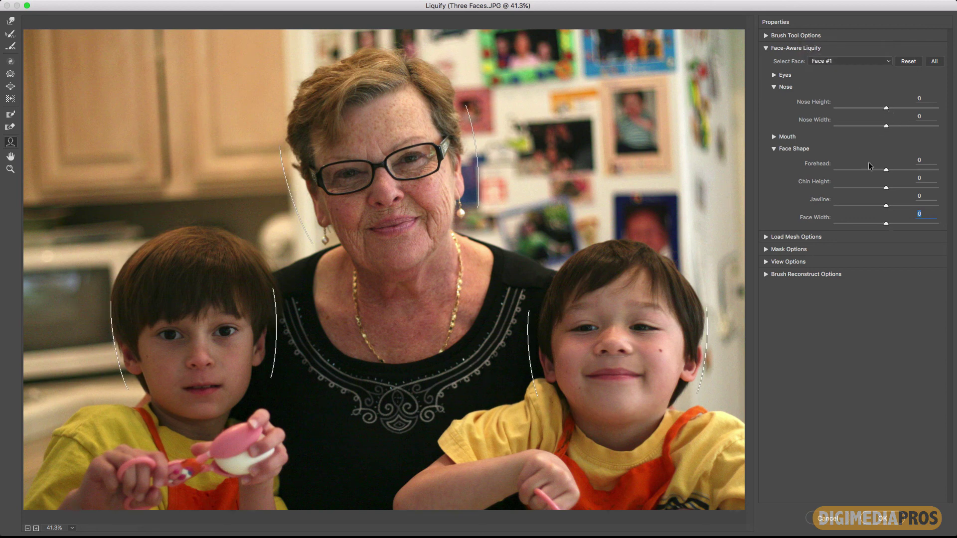
click(780, 140)
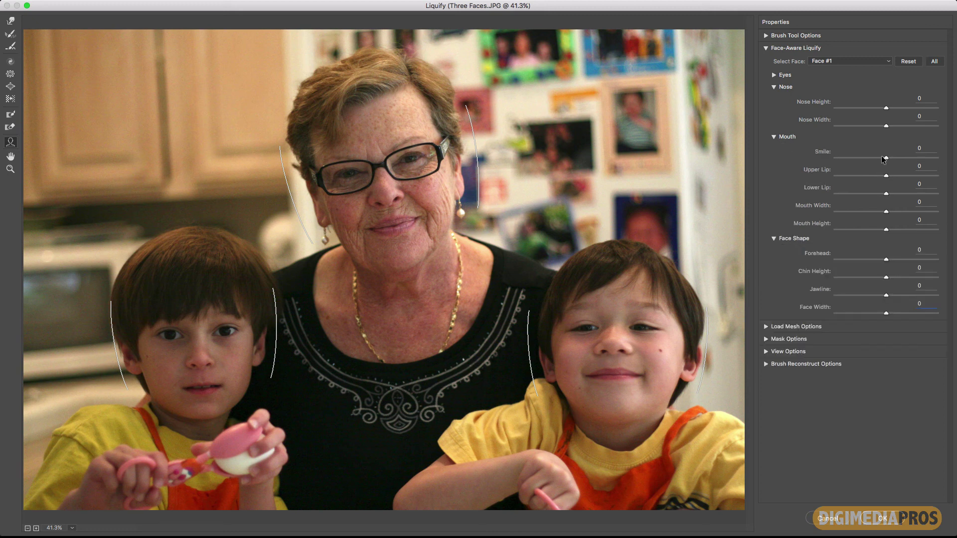
drag(887, 158, 936, 158)
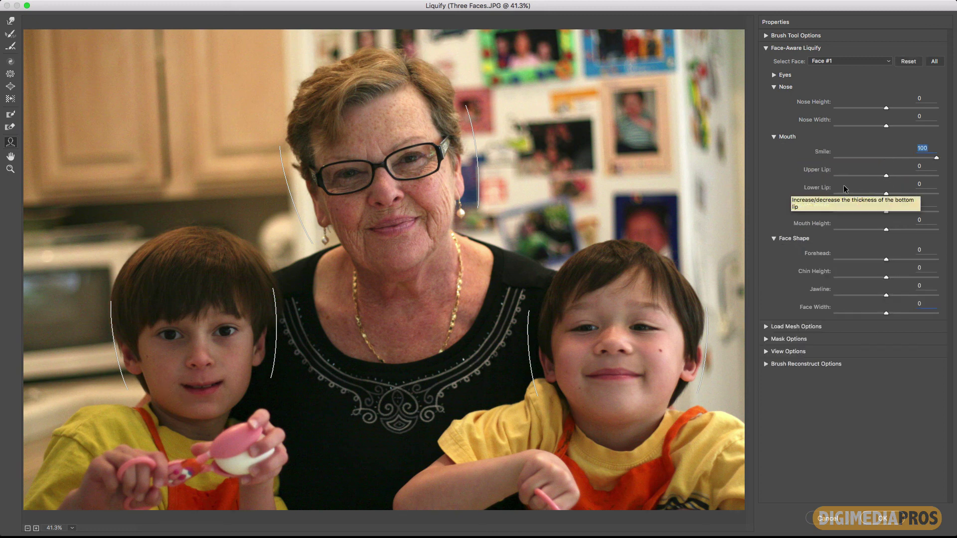
drag(885, 177, 857, 177)
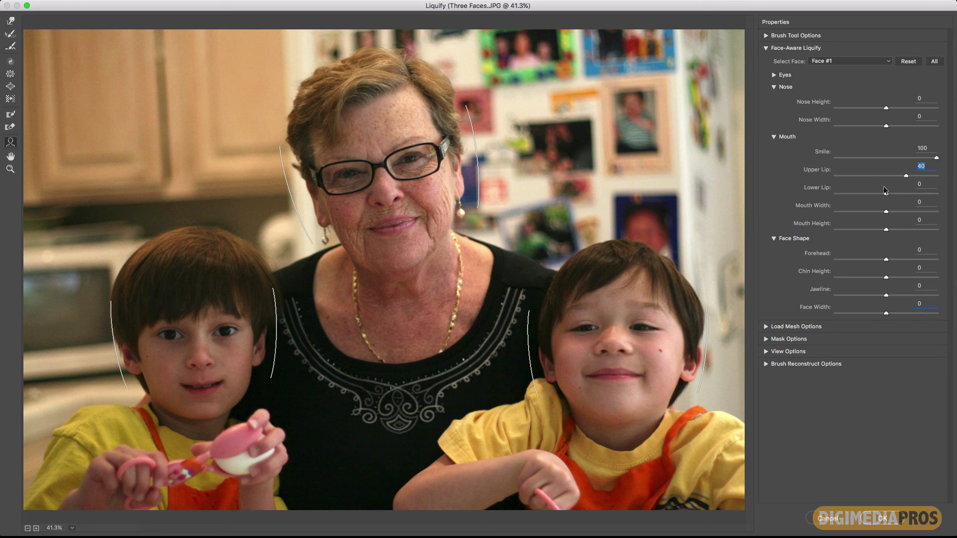
Step: Switch to Face #2, the grandmother, and set her Smile to 100
click(836, 61)
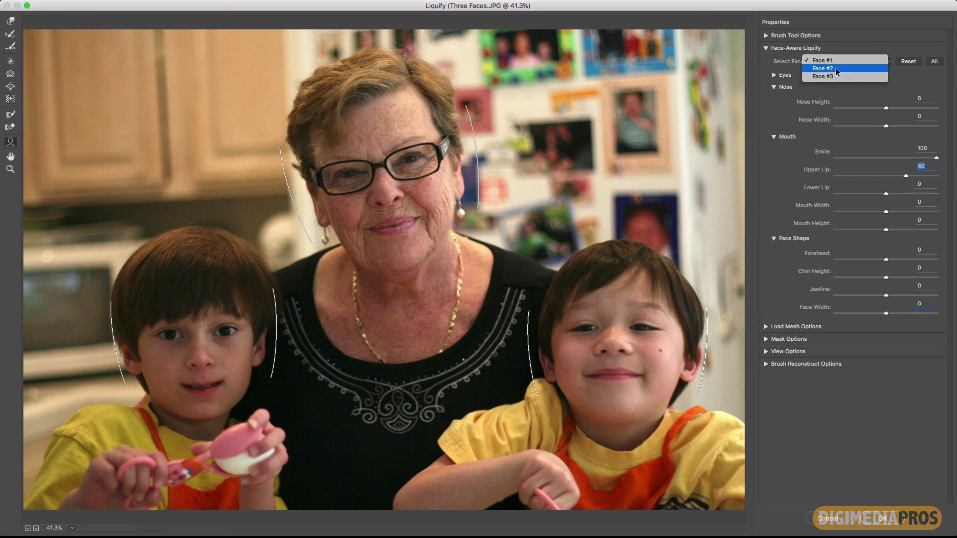
click(835, 68)
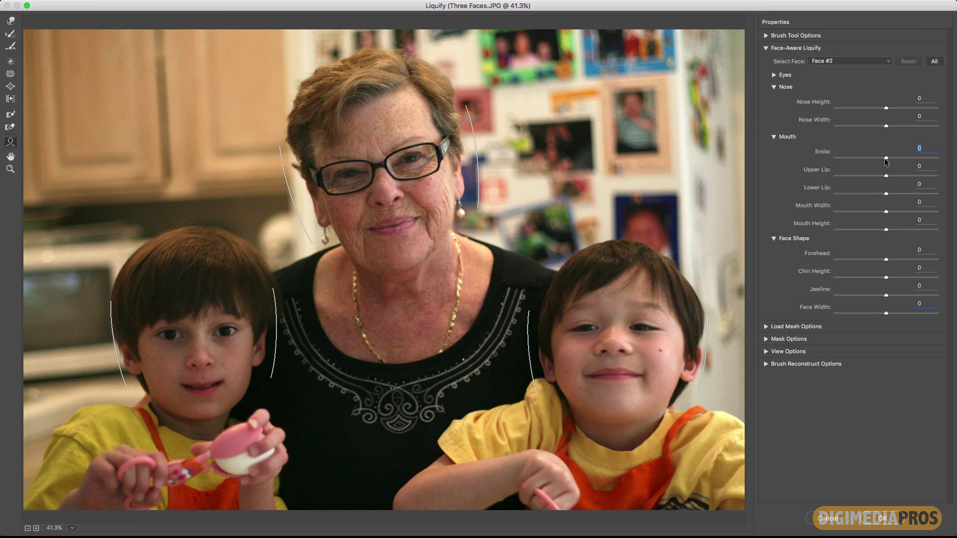
drag(886, 158, 936, 158)
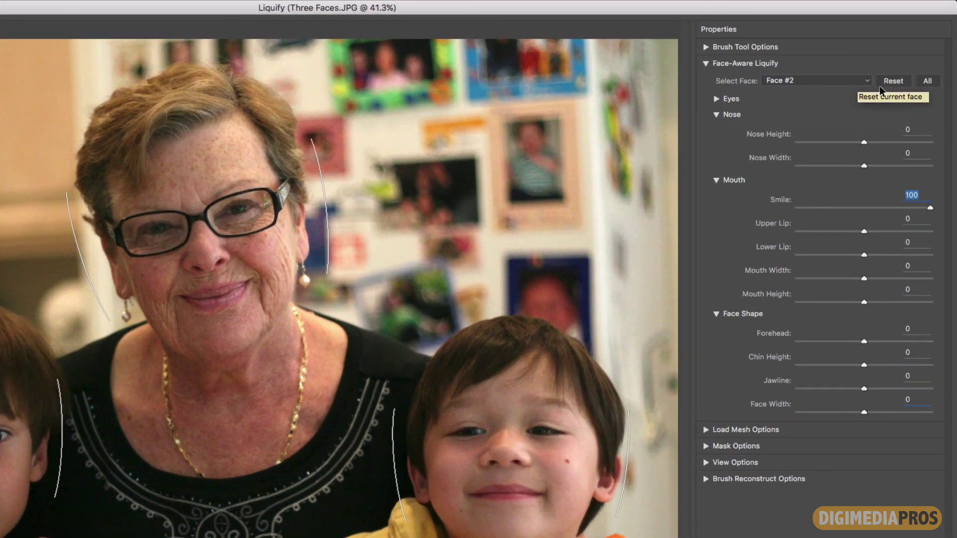
Step: Reset Face #2's adjustments, then reset every face with All
click(796, 80)
click(826, 81)
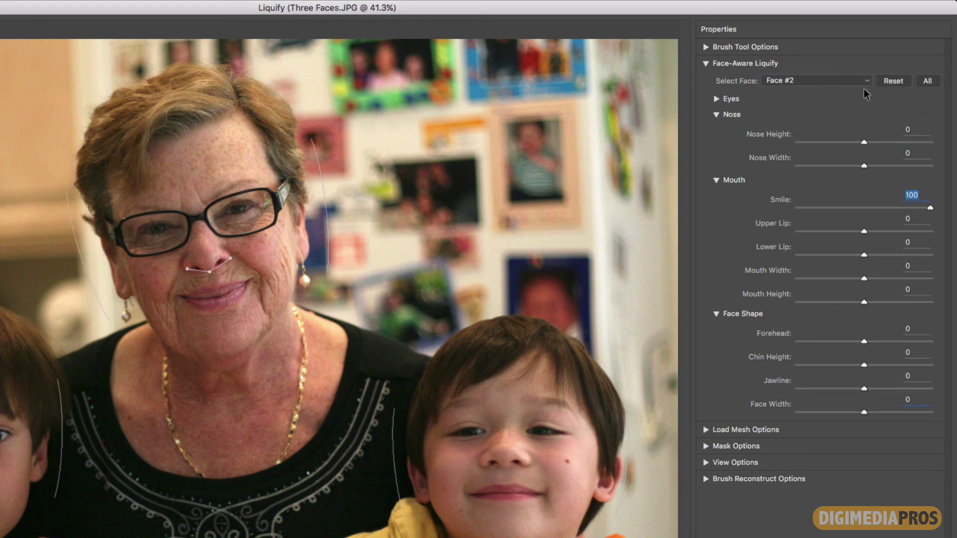
click(893, 82)
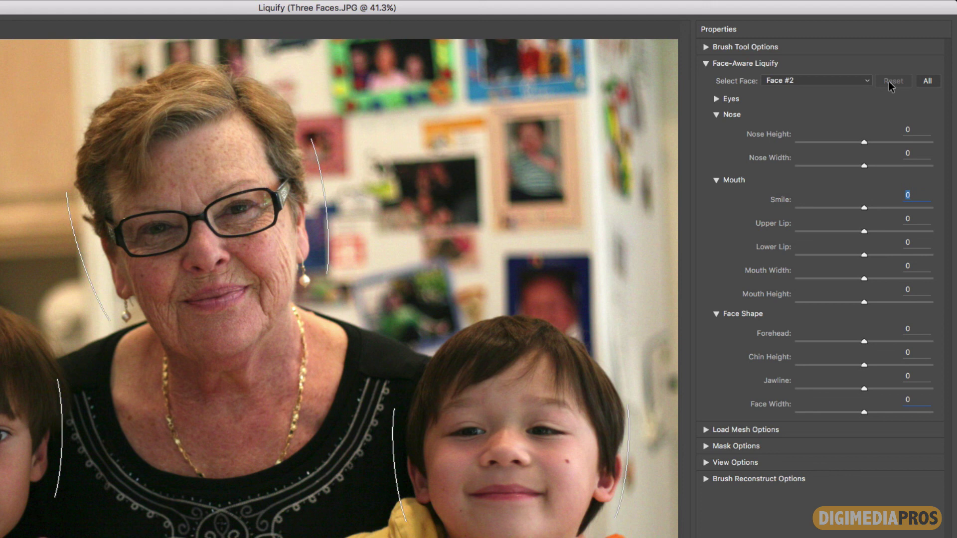
click(800, 80)
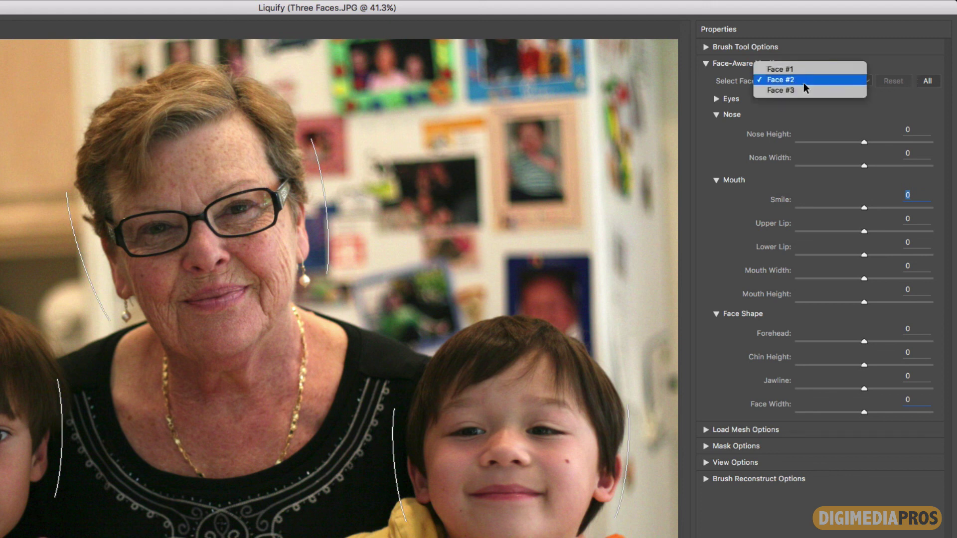
click(893, 88)
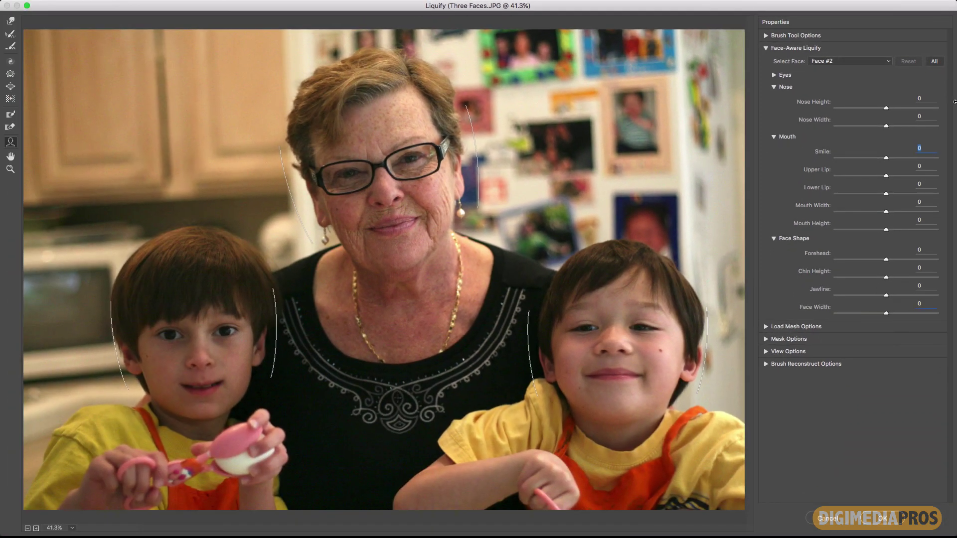
click(936, 63)
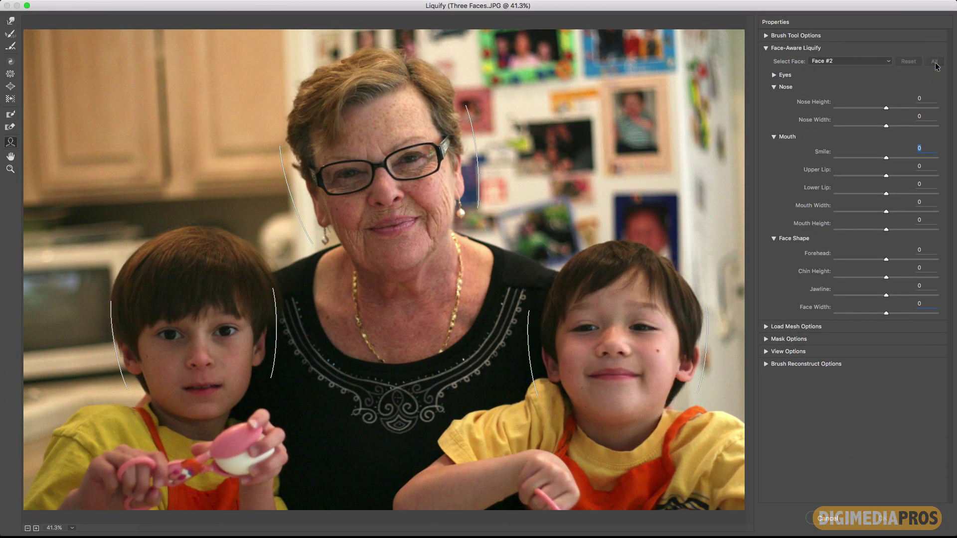